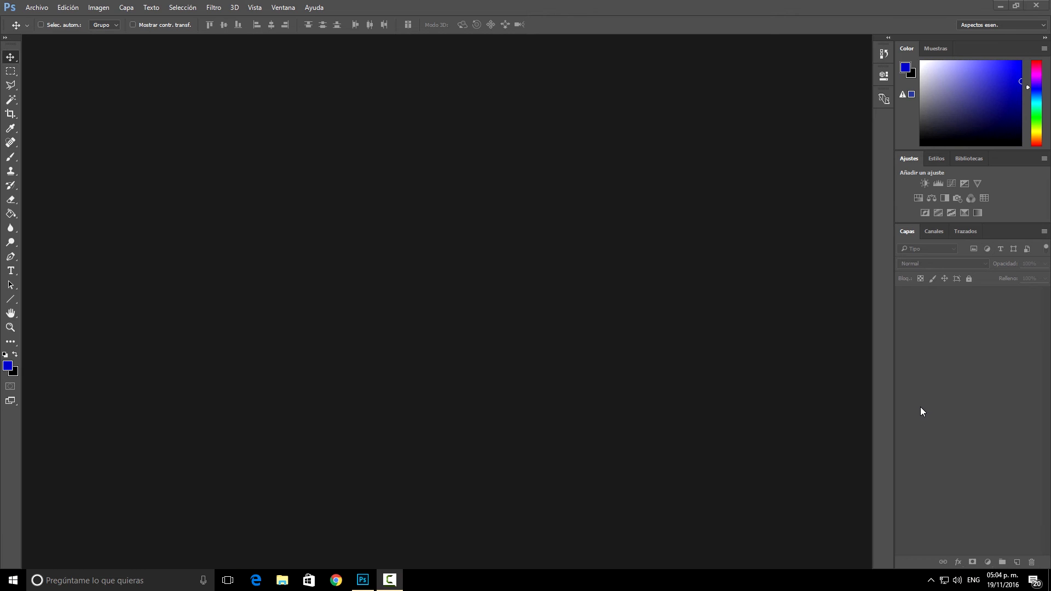
pyautogui.click(13, 73)
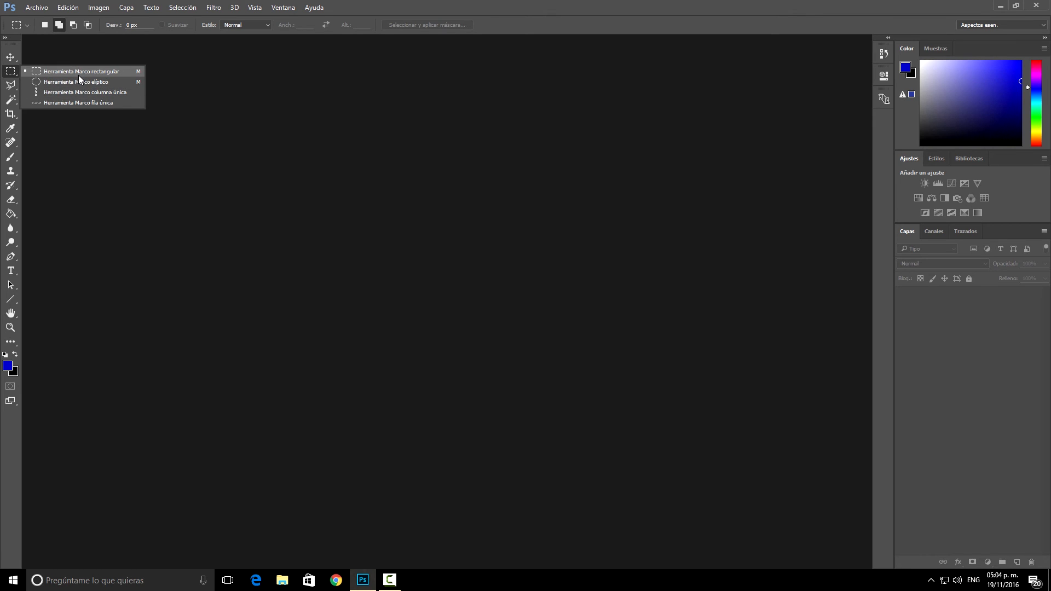
pyautogui.click(588, 3)
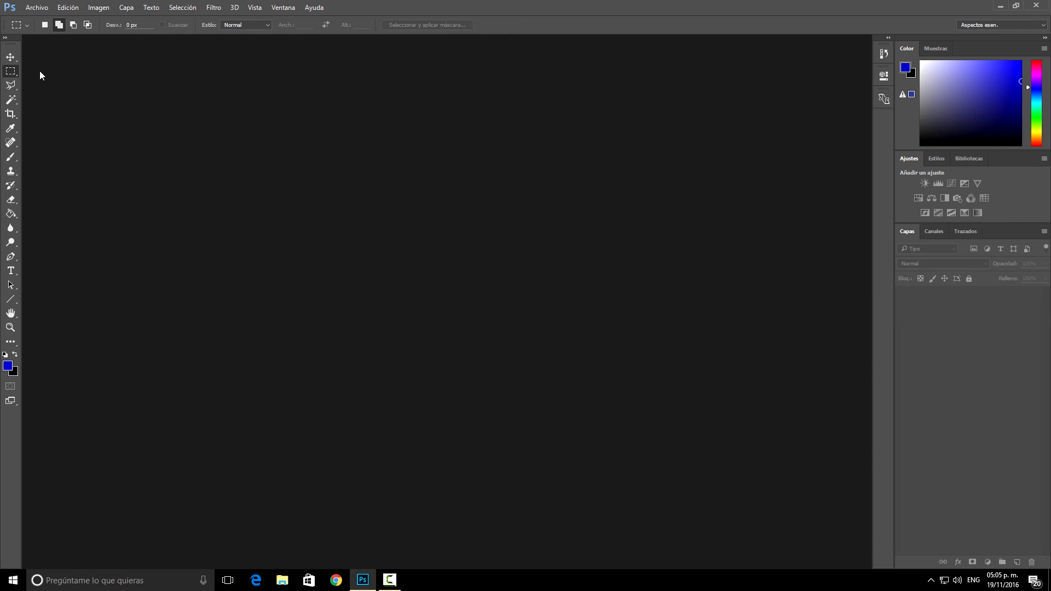
# Step: Open the clock-1274699_1920 photo from the Free Royalty folder
pyautogui.click(37, 7)
pyautogui.click(47, 30)
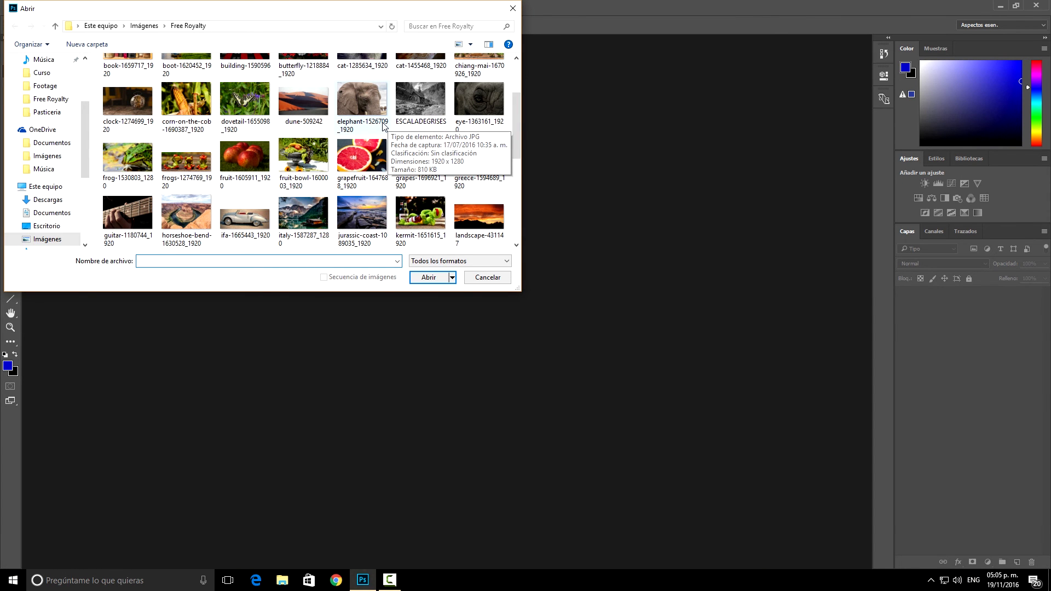
pyautogui.doubleClick(123, 94)
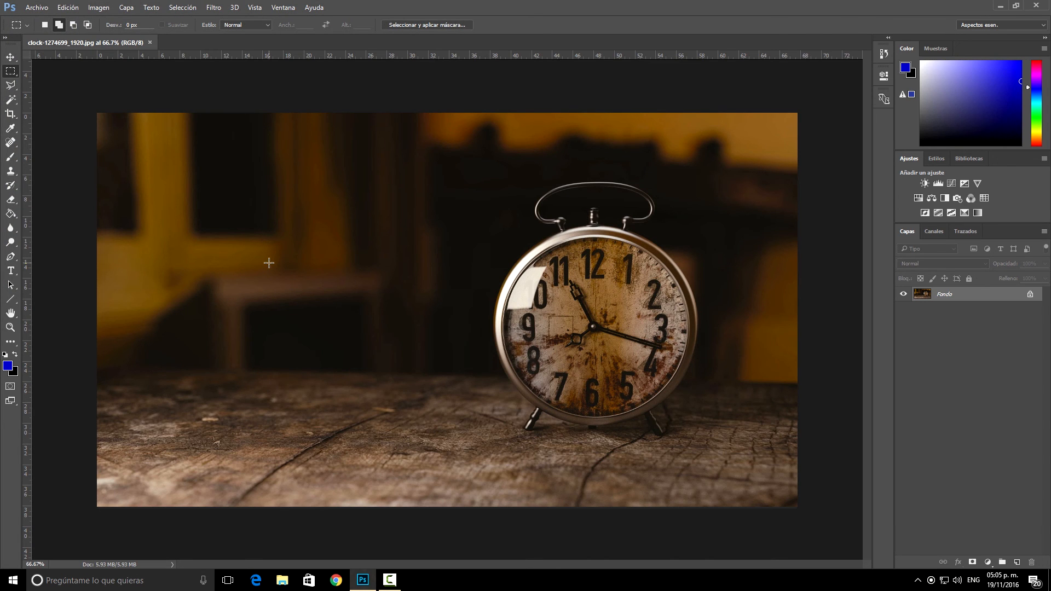
# Step: Trace a freehand selection with the Lasso tool around the whole alarm clock, including its handle and feet
pyautogui.scroll(5, 604, 266)
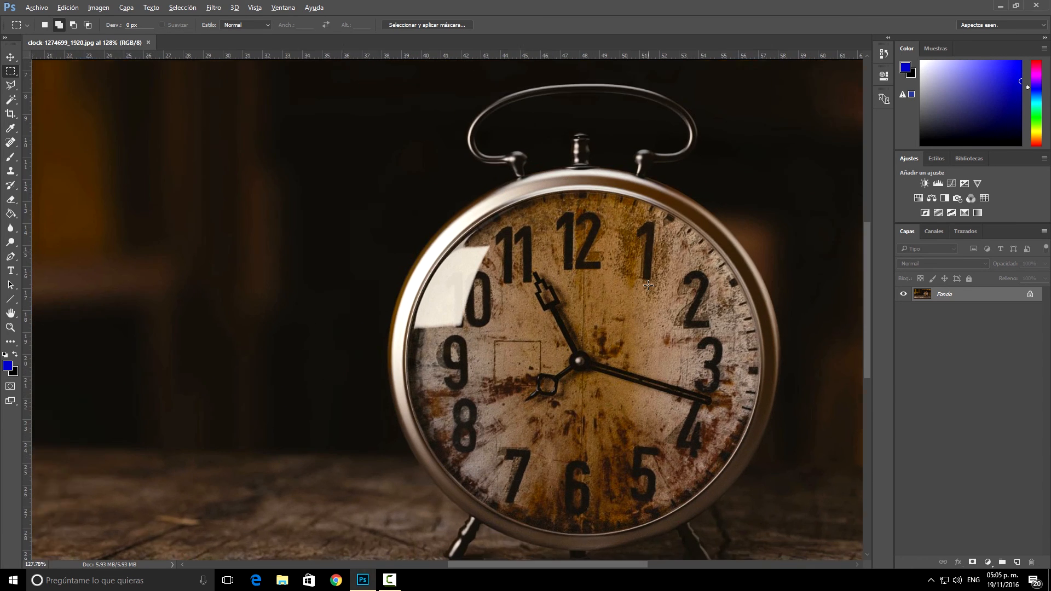
pyautogui.press('z')
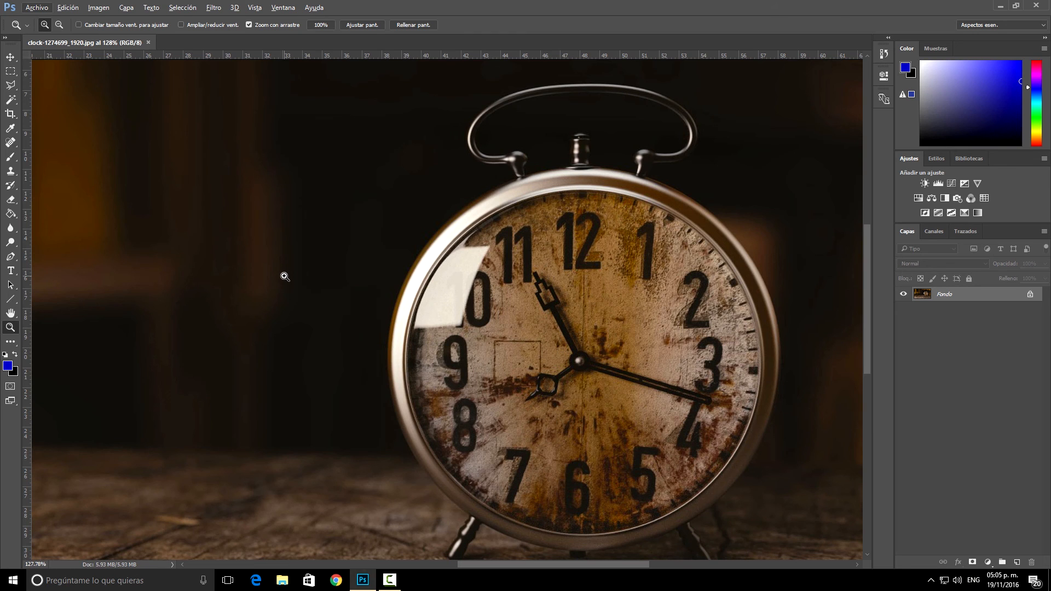
pyautogui.moveTo(284, 271); pyautogui.dragTo(284, 272)
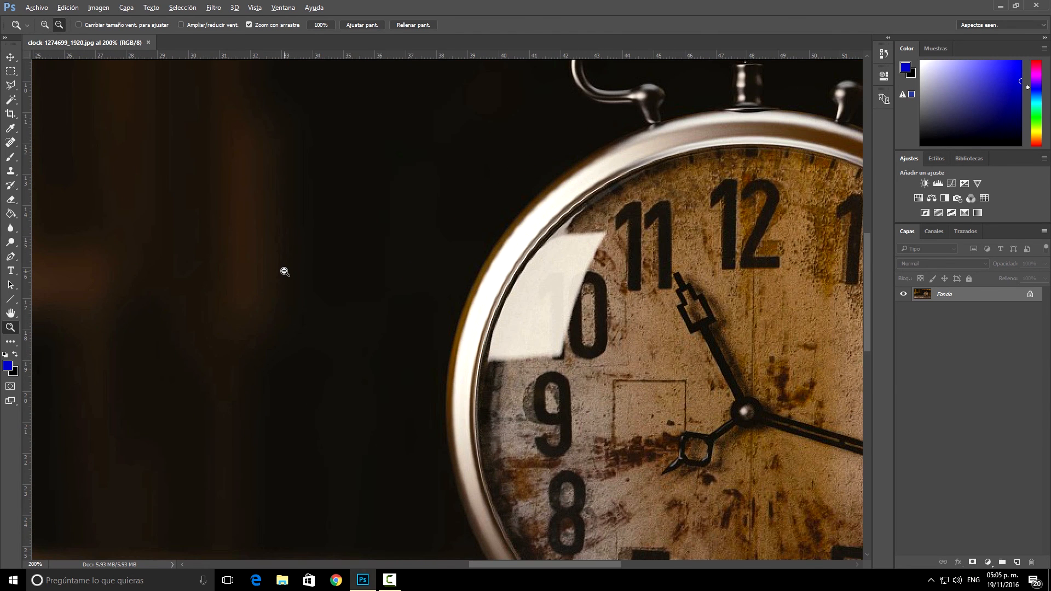
pyautogui.keyDown('alt'); pyautogui.click(285, 272); pyautogui.keyUp('alt')
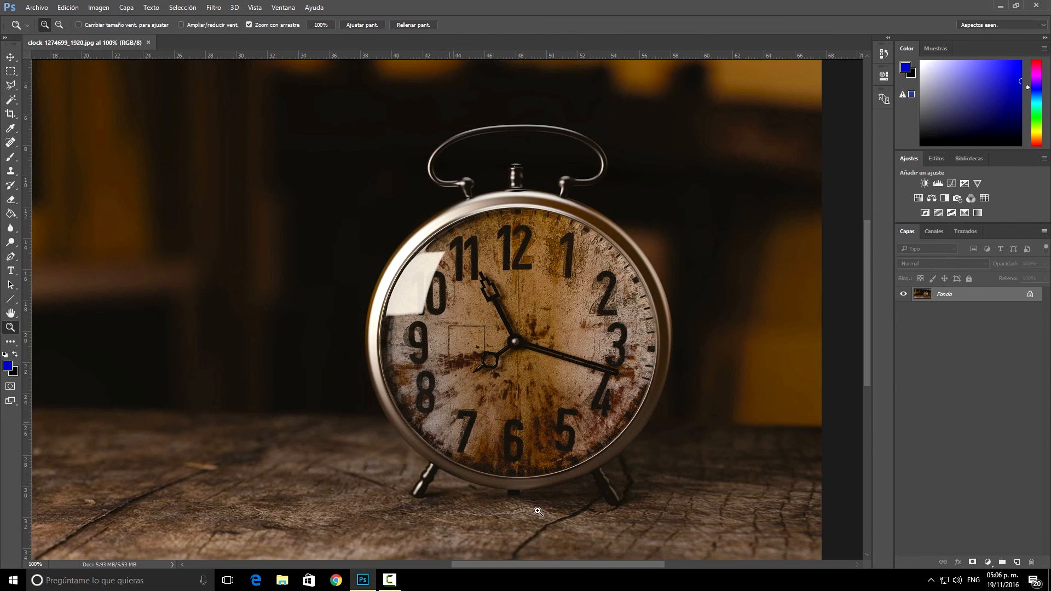
pyautogui.moveTo(547, 568); pyautogui.dragTo(570, 566)
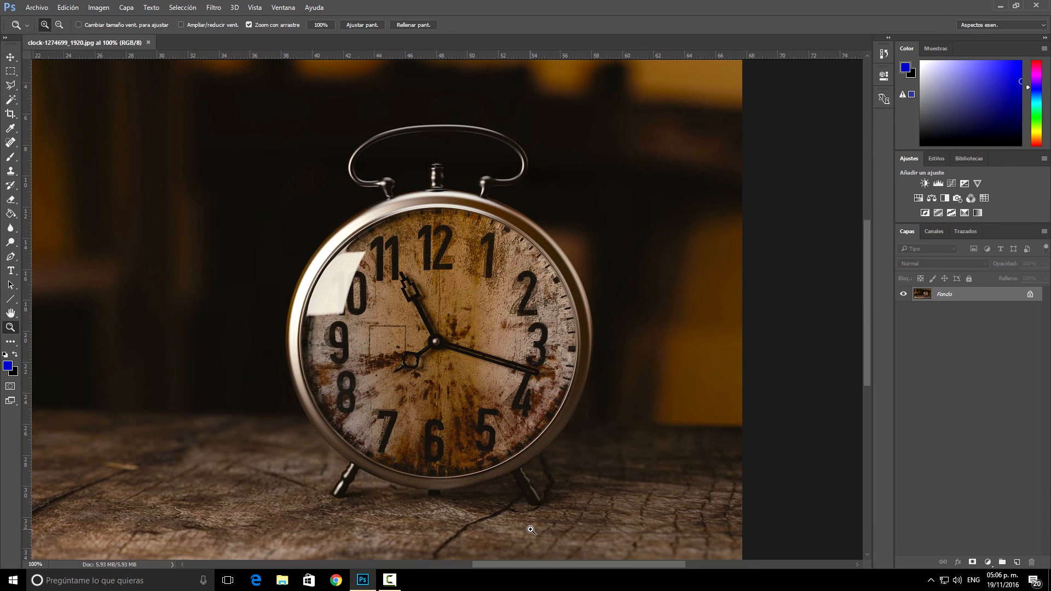
pyautogui.moveTo(541, 420); pyautogui.dragTo(547, 417)
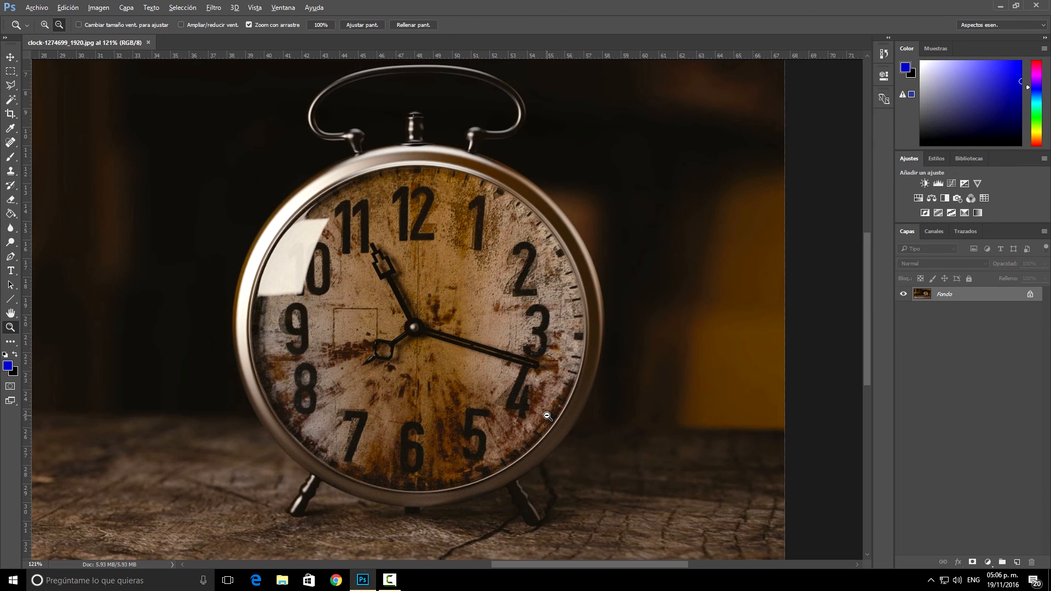
pyautogui.moveTo(531, 567)
pyautogui.mouseDown()
pyautogui.moveTo(509, 567)
pyautogui.moveTo(523, 567)
pyautogui.mouseUp()
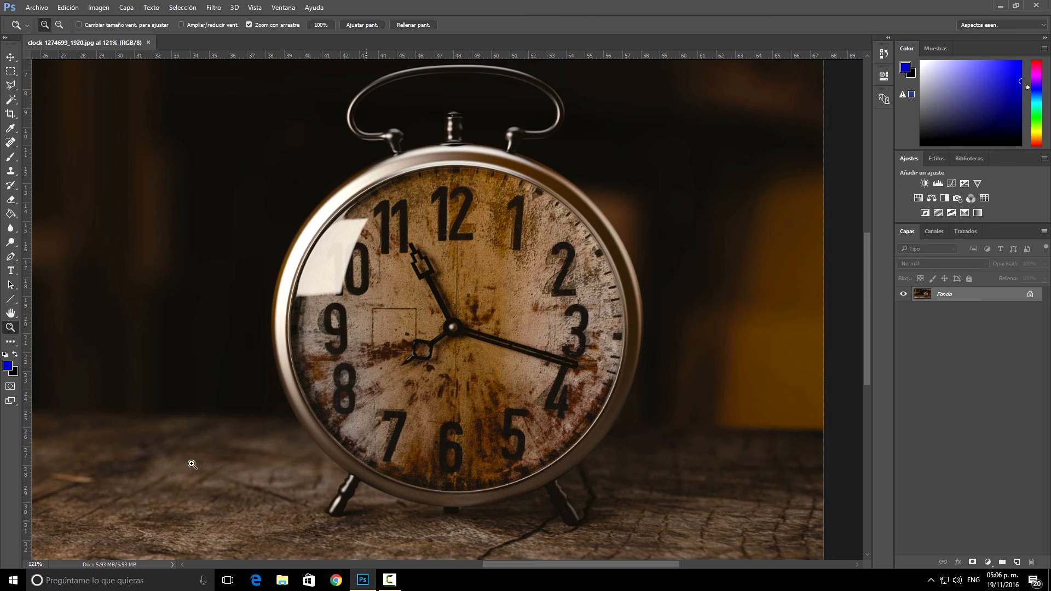
pyautogui.click(9, 86)
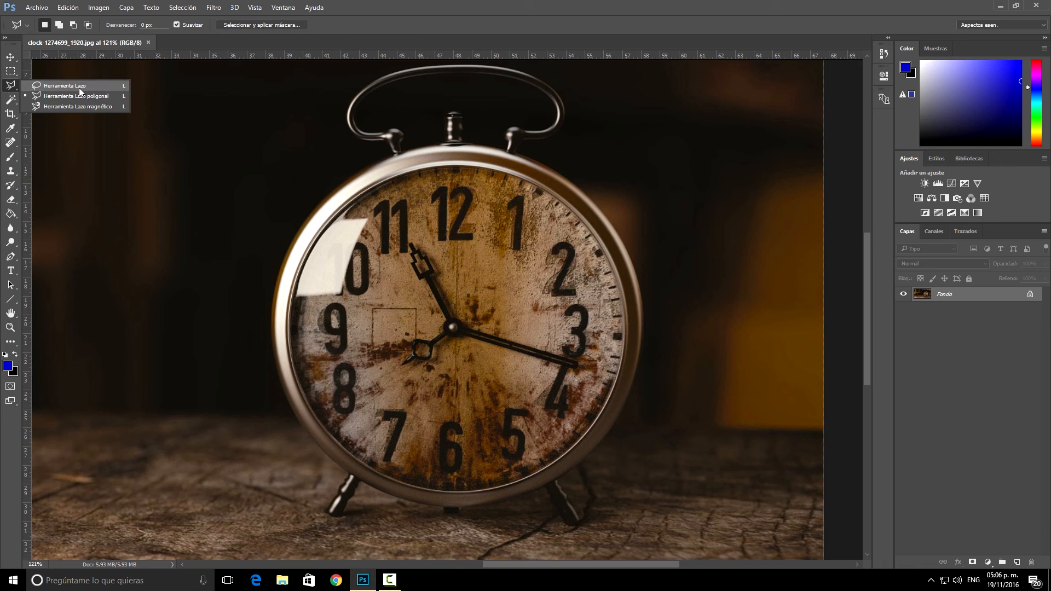
pyautogui.click(45, 97)
pyautogui.click(10, 89)
pyautogui.click(74, 88)
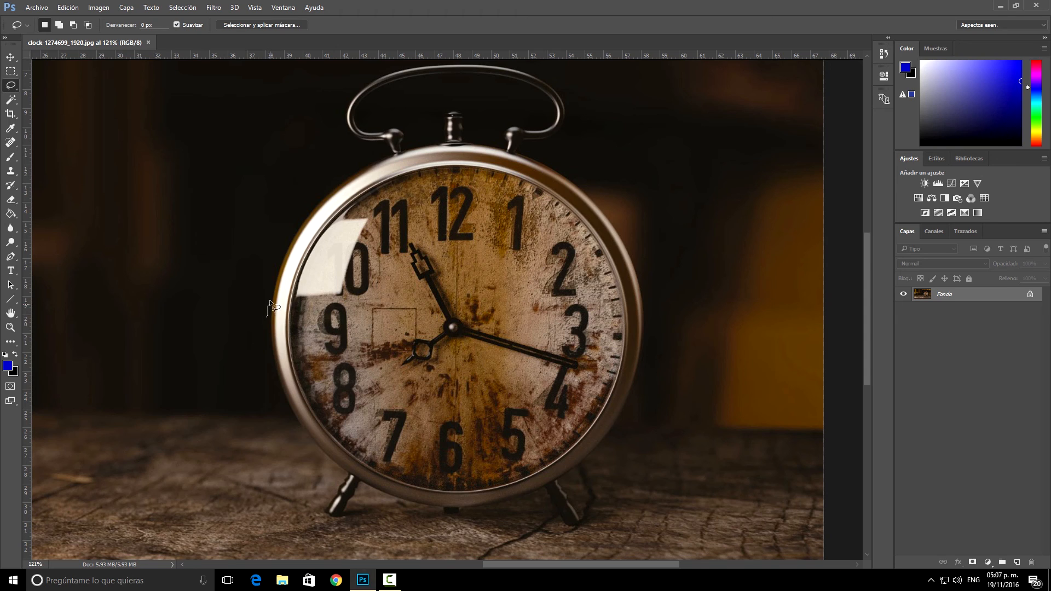
pyautogui.moveTo(269, 301)
pyautogui.mouseDown()
pyautogui.moveTo(301, 216)
pyautogui.moveTo(391, 150)
pyautogui.moveTo(360, 144)
pyautogui.moveTo(344, 108)
pyautogui.moveTo(394, 66)
pyautogui.moveTo(508, 63)
pyautogui.moveTo(549, 79)
pyautogui.moveTo(566, 104)
pyautogui.moveTo(557, 137)
pyautogui.moveTo(526, 144)
pyautogui.moveTo(526, 155)
pyautogui.moveTo(578, 185)
pyautogui.mouseUp()
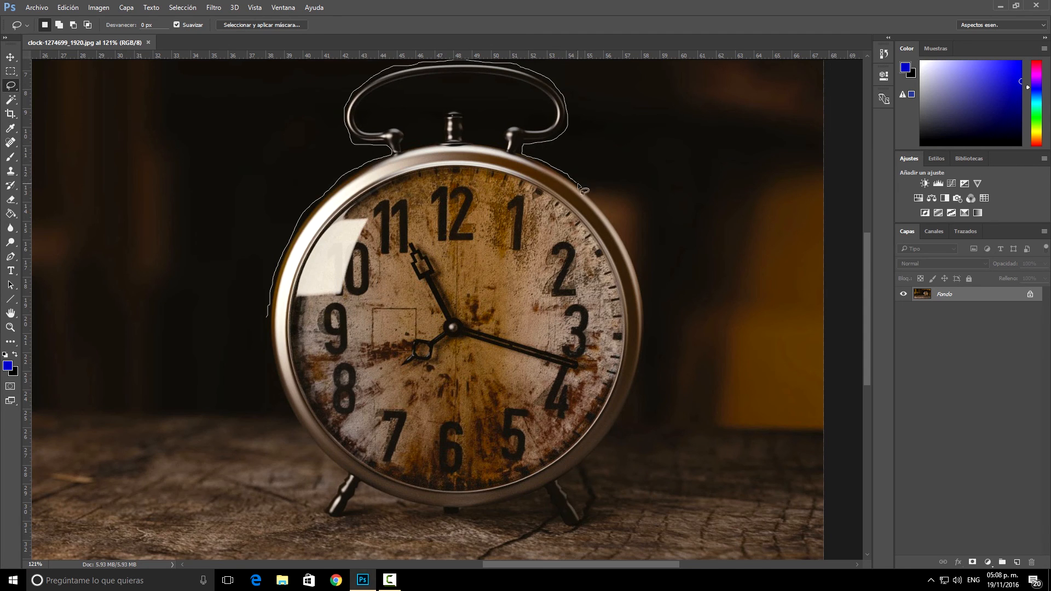
pyautogui.moveTo(619, 230)
pyautogui.mouseDown()
pyautogui.moveTo(646, 320)
pyautogui.moveTo(640, 375)
pyautogui.moveTo(587, 463)
pyautogui.moveTo(595, 501)
pyautogui.moveTo(567, 524)
pyautogui.moveTo(547, 492)
pyautogui.moveTo(438, 509)
pyautogui.moveTo(377, 491)
pyautogui.mouseUp()
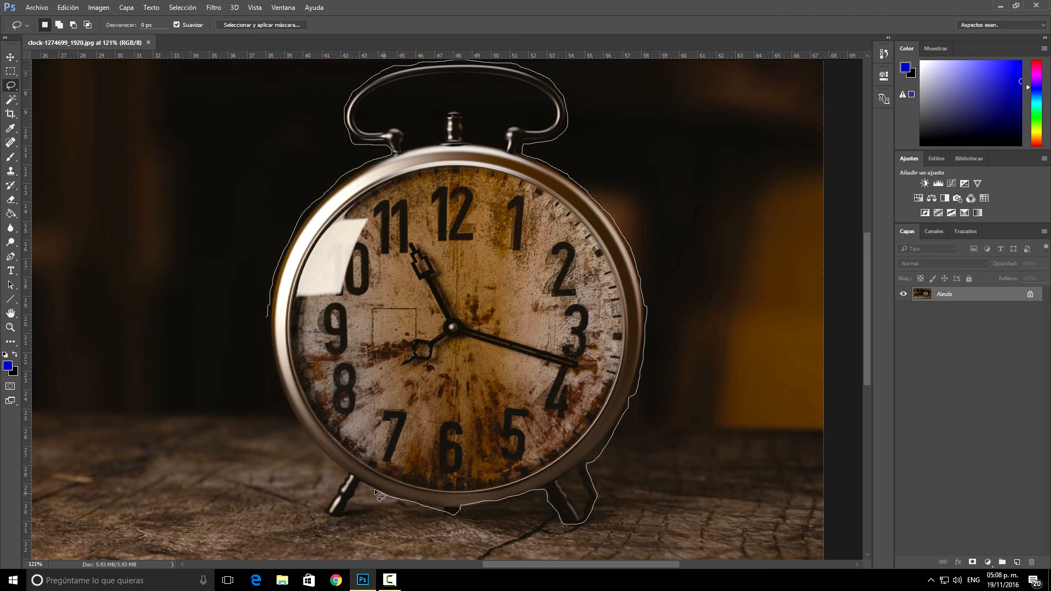
pyautogui.moveTo(325, 452)
pyautogui.mouseDown()
pyautogui.moveTo(280, 381)
pyautogui.moveTo(269, 317)
pyautogui.mouseUp()
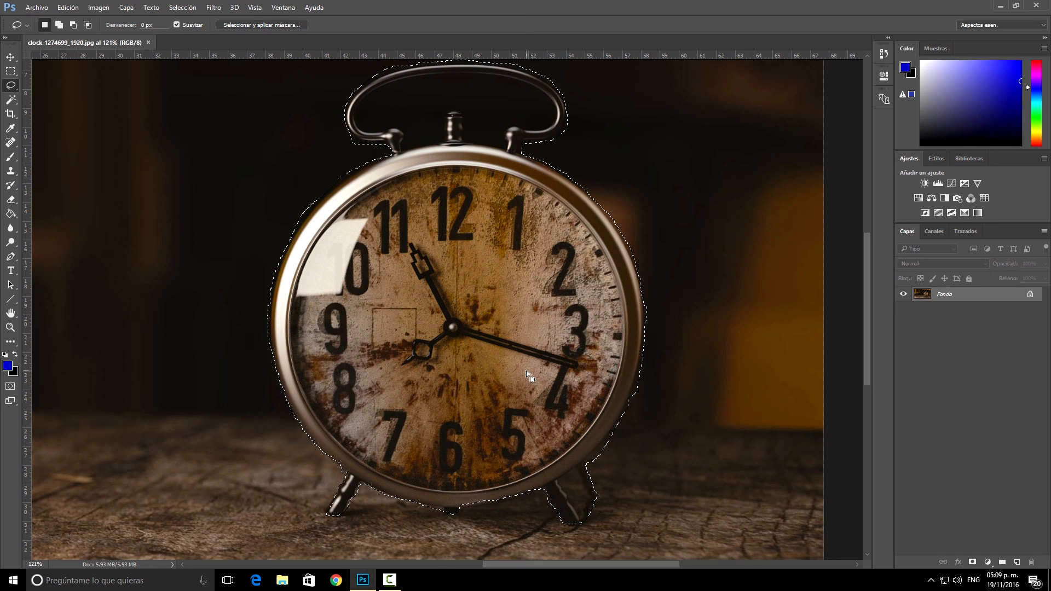
# Step: Apply the automatic color correction to the selected alarm clock
pyautogui.scroll(2, 590, 294)
pyautogui.scroll(-2, 586, 288)
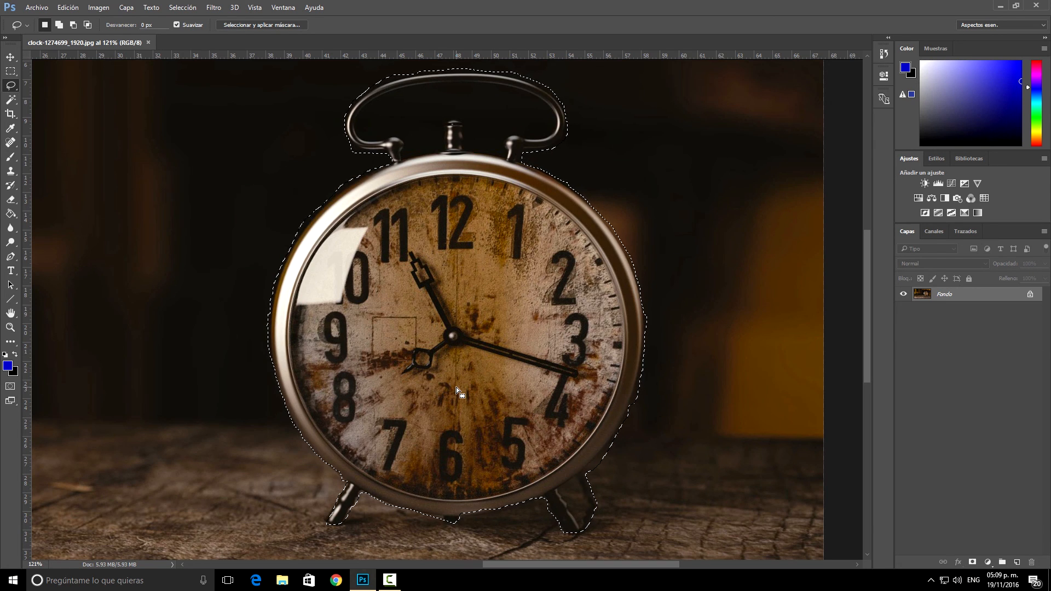
pyautogui.scroll(3, 465, 378)
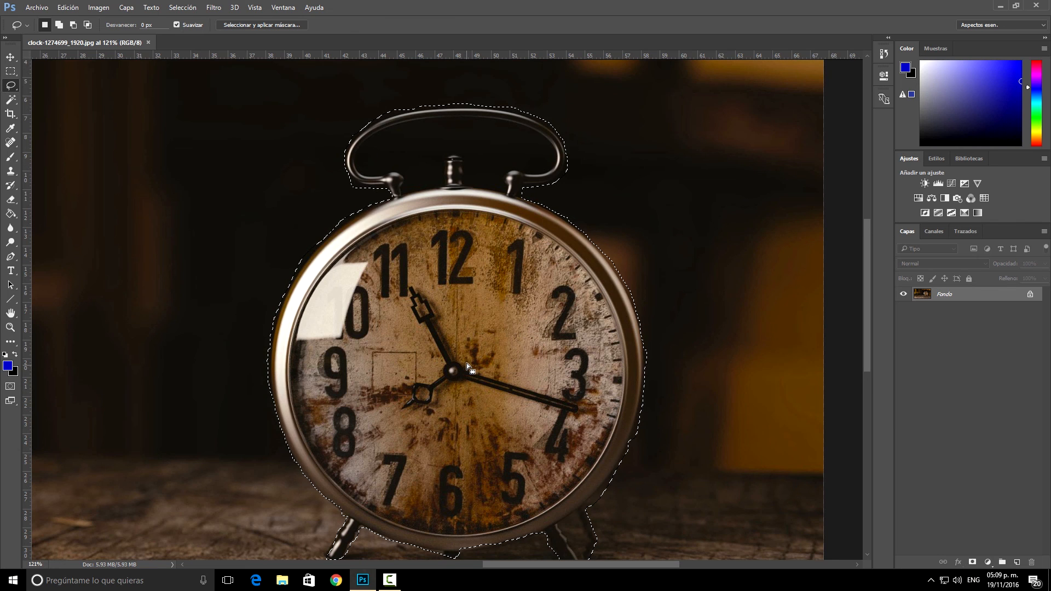
pyautogui.scroll(-1, 466, 364)
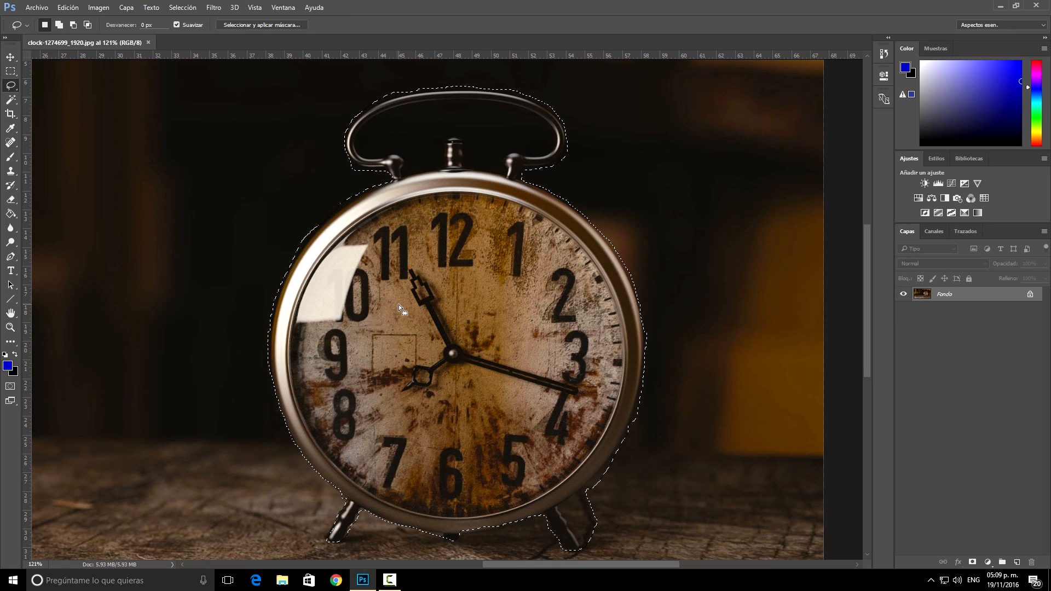
pyautogui.scroll(-3, 478, 278)
pyautogui.scroll(5, 479, 293)
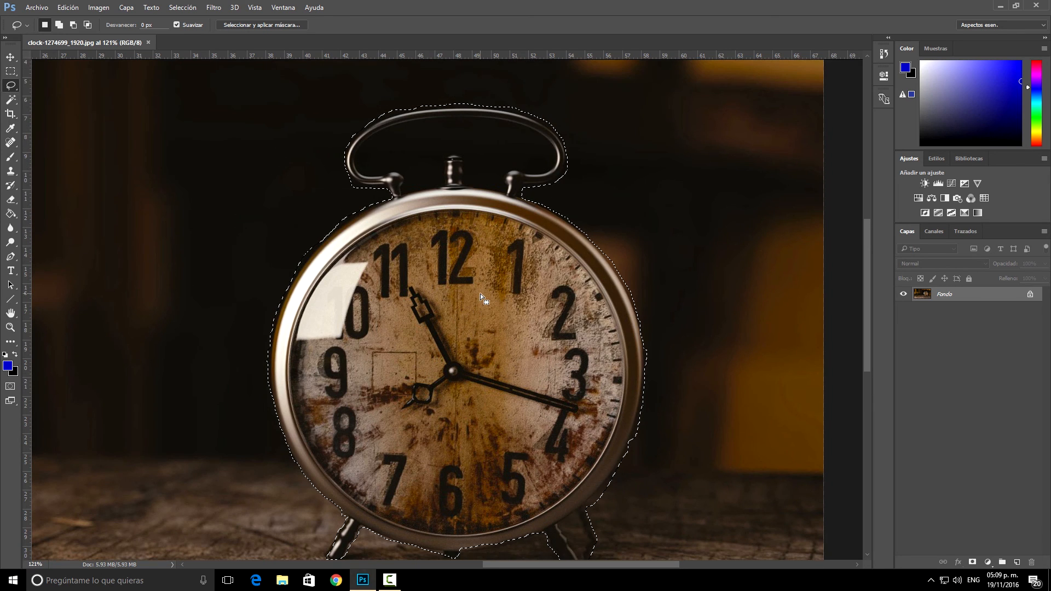
pyautogui.scroll(-1, 481, 293)
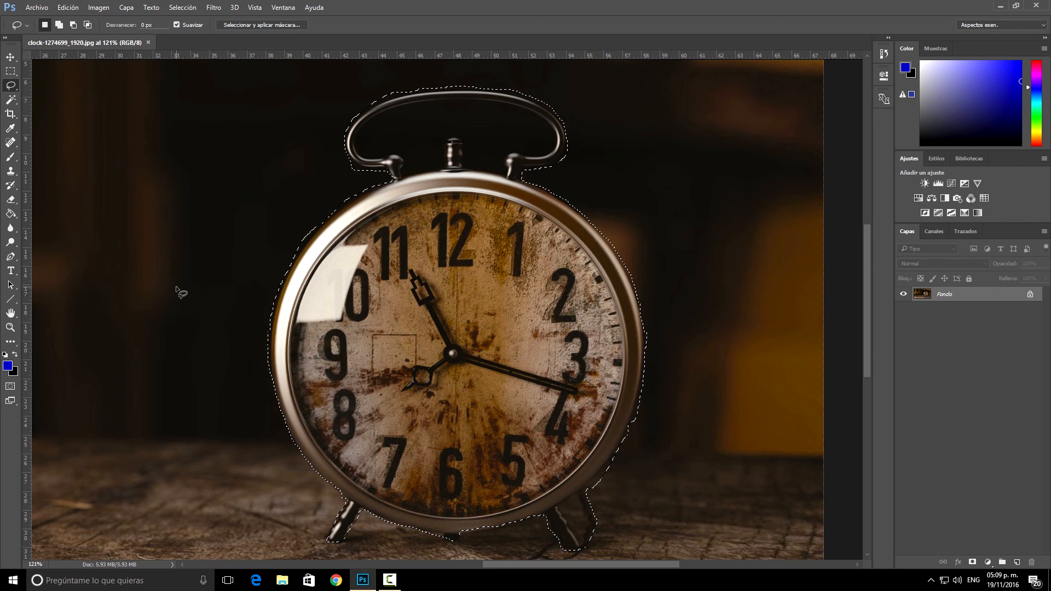
pyautogui.click(100, 8)
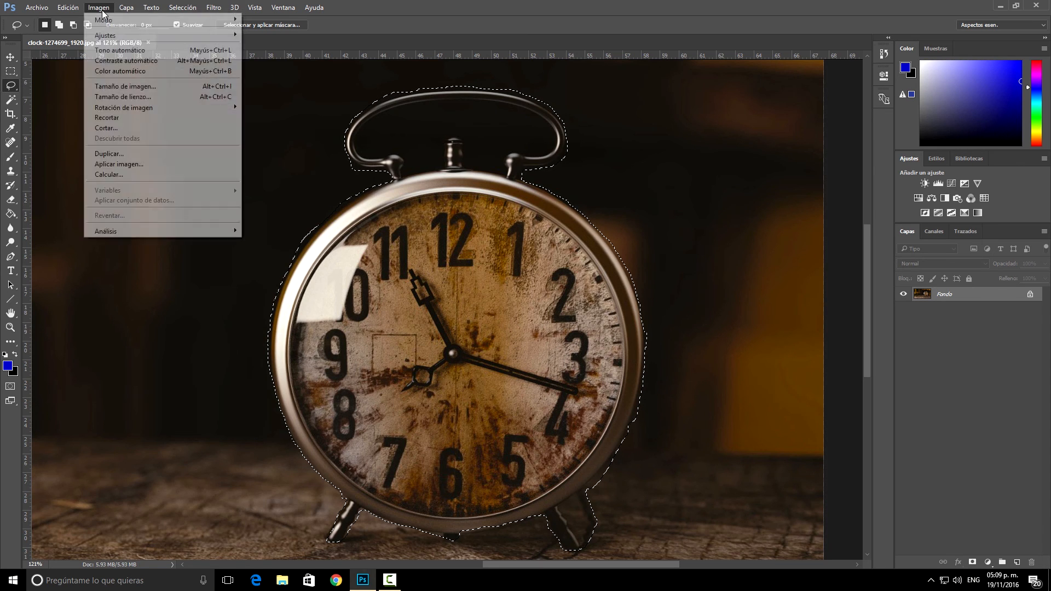
pyautogui.click(130, 72)
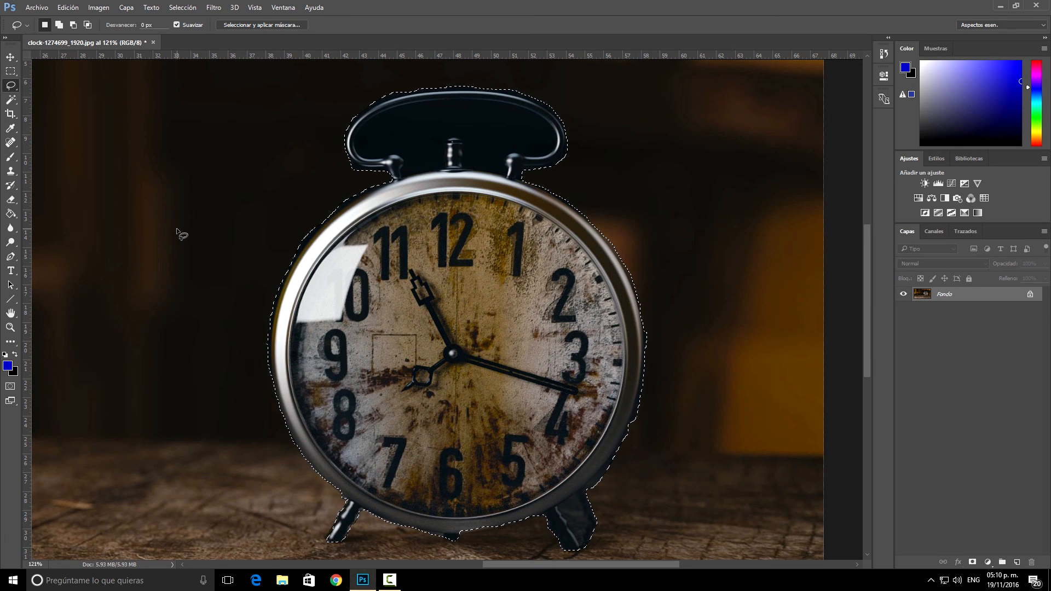
# Step: Deselect the alarm clock and examine its corrected colors against the rest of the photo, both whole and up close
pyautogui.scroll(-1, 181, 230)
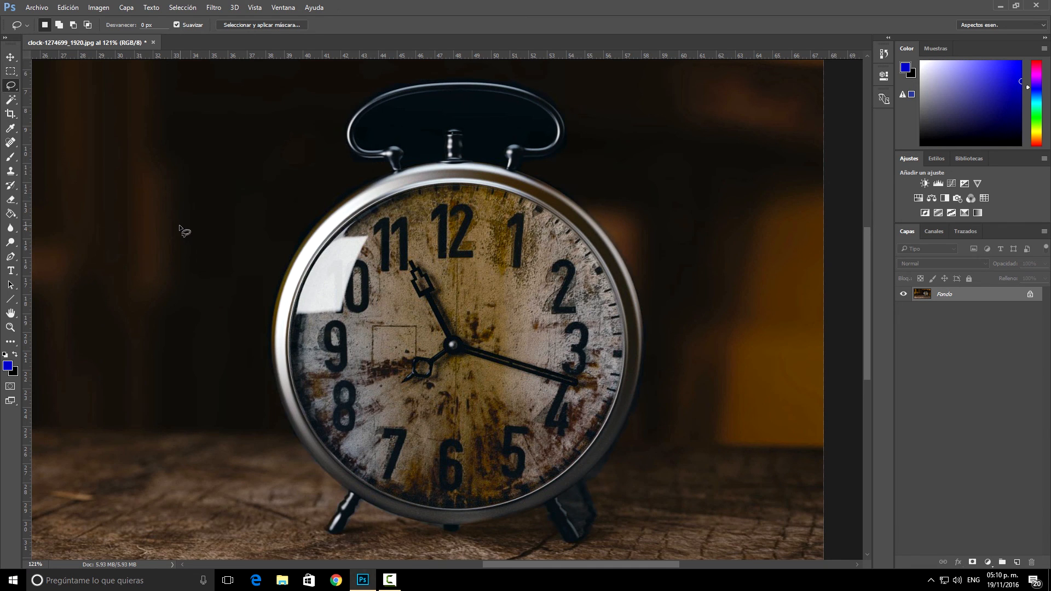
pyautogui.hotkey('ctrl', '0')
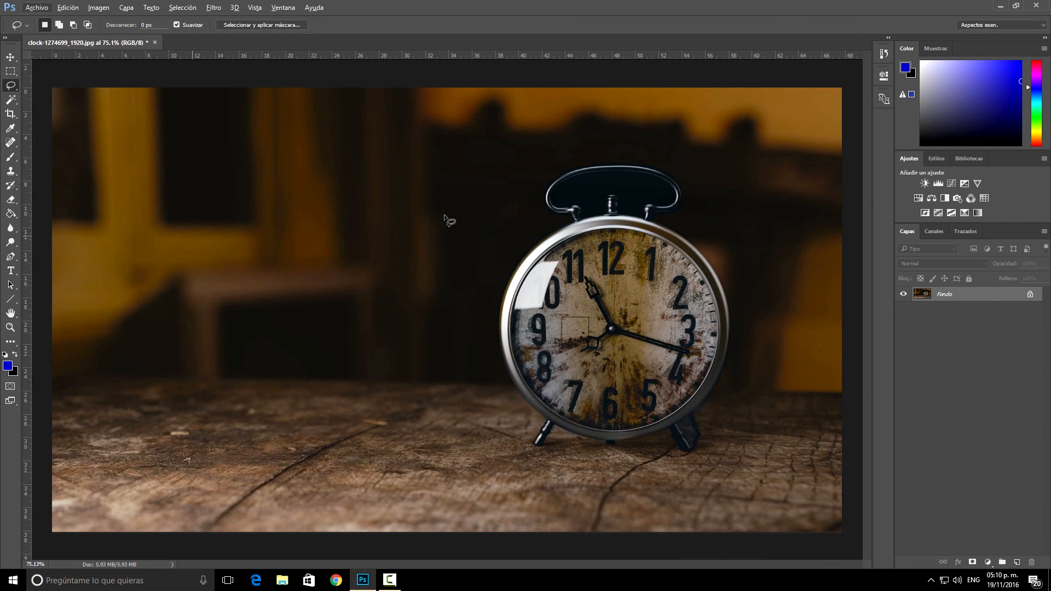
pyautogui.scroll(5, 606, 253)
pyautogui.scroll(-2, 580, 220)
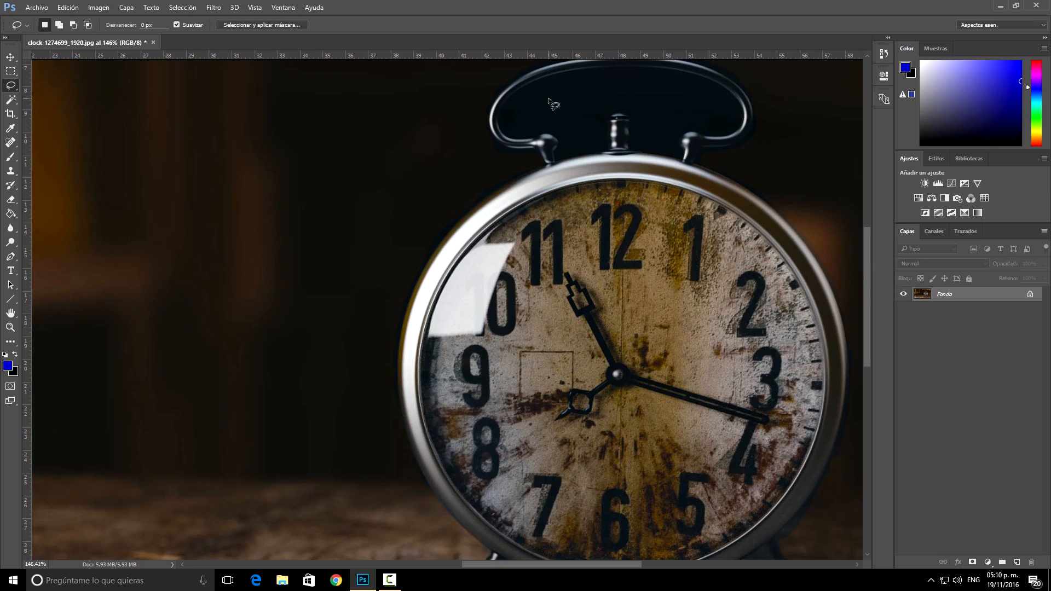
pyautogui.scroll(-2, 556, 225)
pyautogui.scroll(-3, 553, 230)
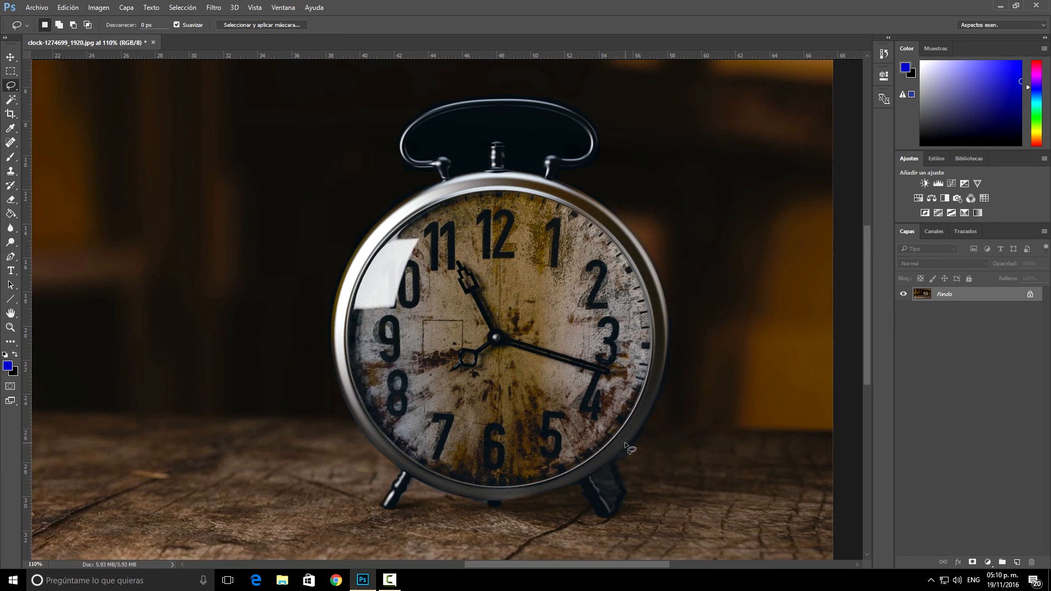
# Step: Undo the automatic color correction on the clock and clear the selection around it
pyautogui.rightClick(10, 85)
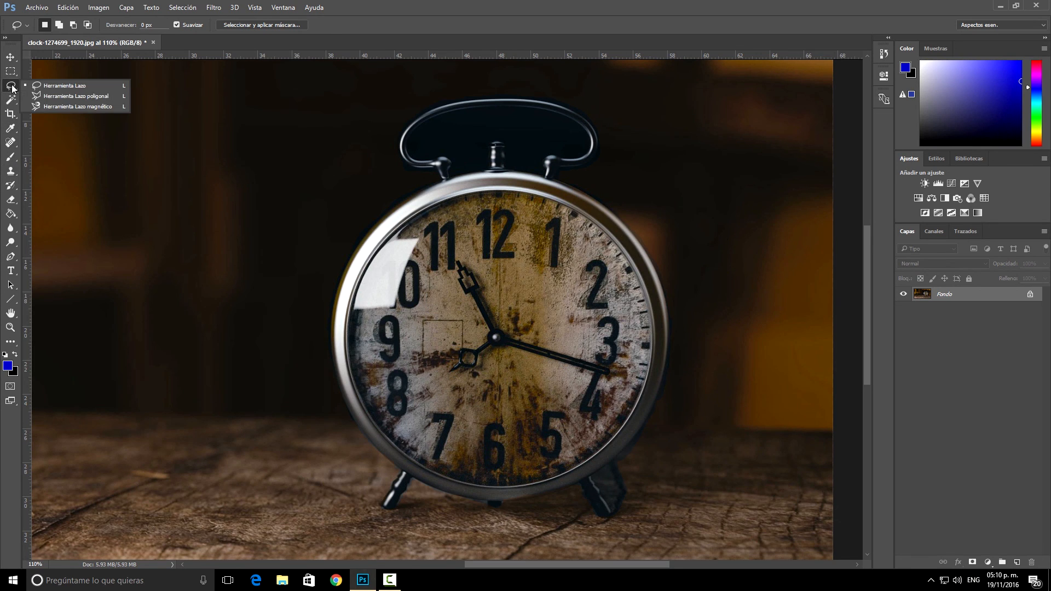
pyautogui.click(56, 87)
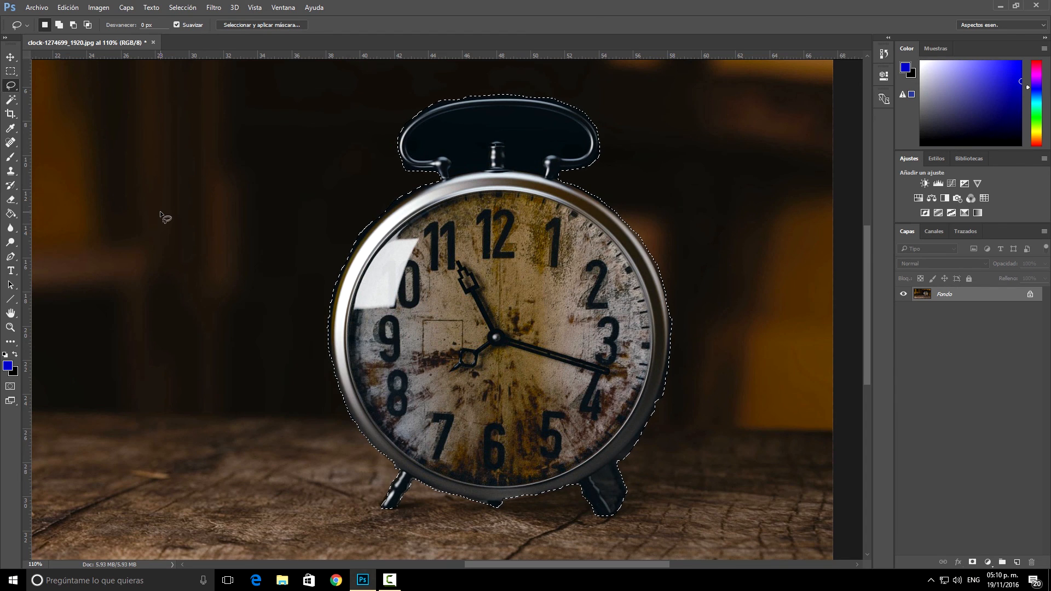
pyautogui.click(64, 147)
pyautogui.scroll(2, 471, 173)
pyautogui.scroll(-2, 462, 172)
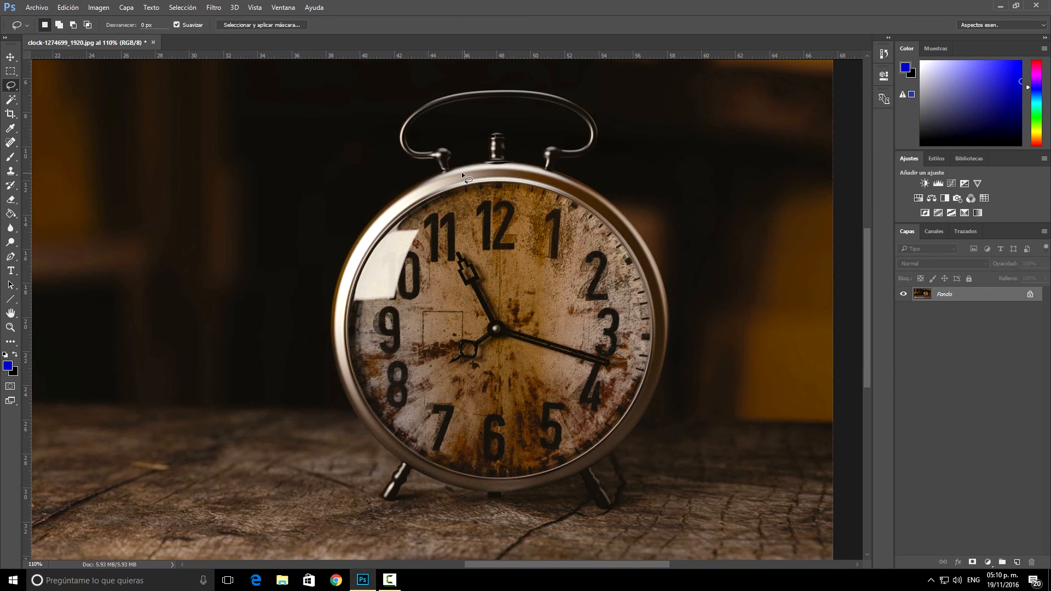
# Step: Draw a closed irregular polygon with the Polygonal Lasso on the dark background beside the clock, and clear that selection
pyautogui.rightClick(10, 89)
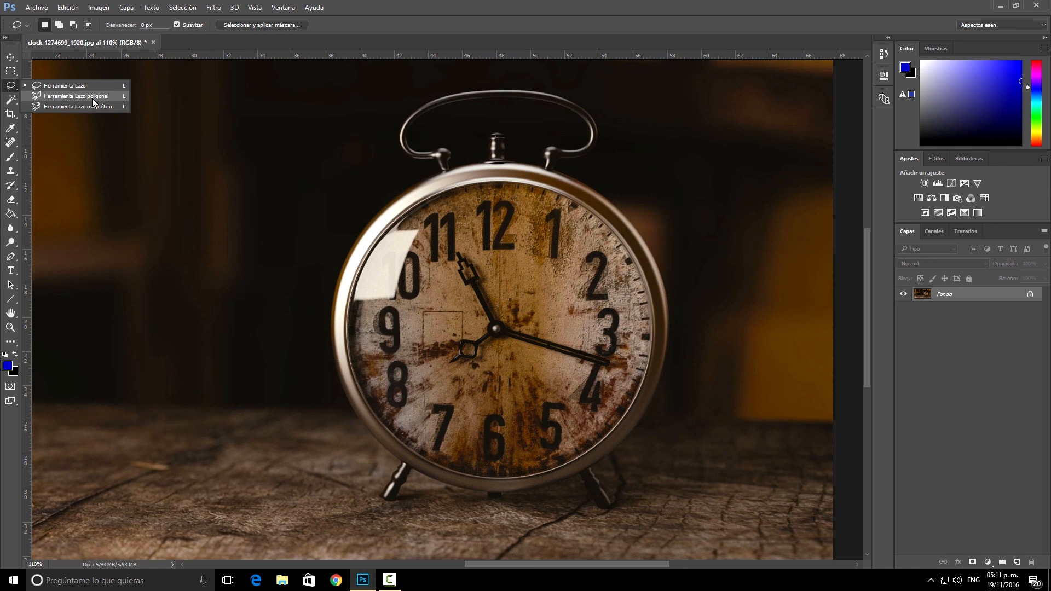
pyautogui.click(82, 96)
pyautogui.rightClick(7, 87)
pyautogui.click(63, 100)
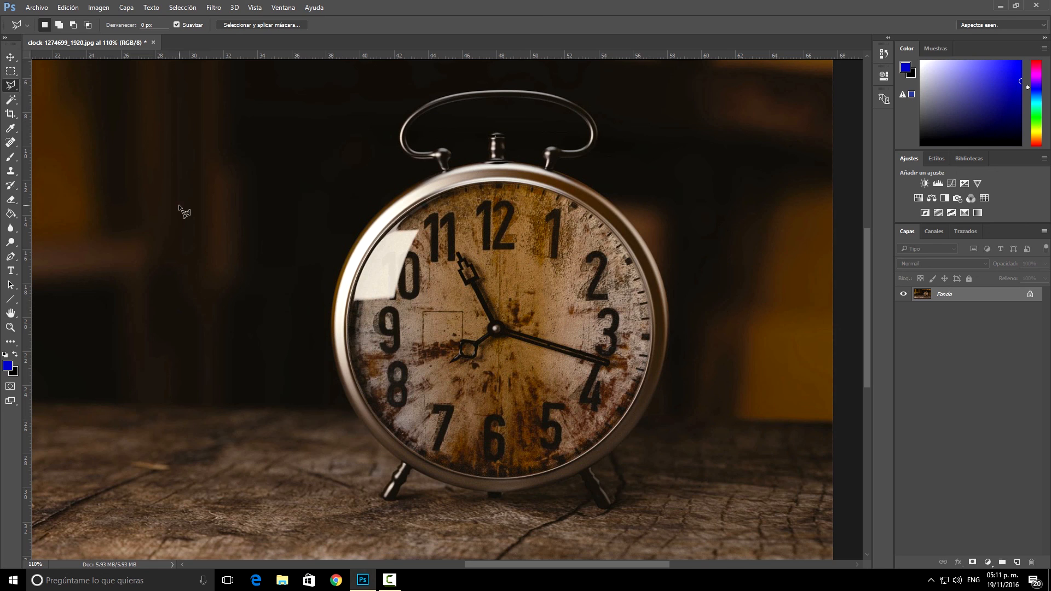
pyautogui.click(176, 187)
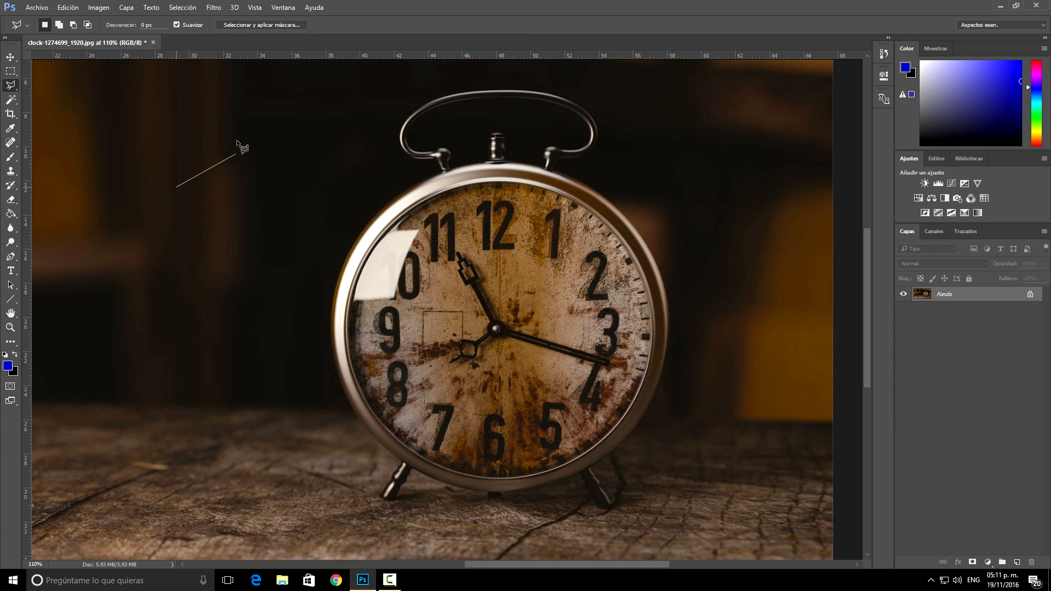
pyautogui.click(235, 88)
pyautogui.click(401, 80)
pyautogui.click(384, 166)
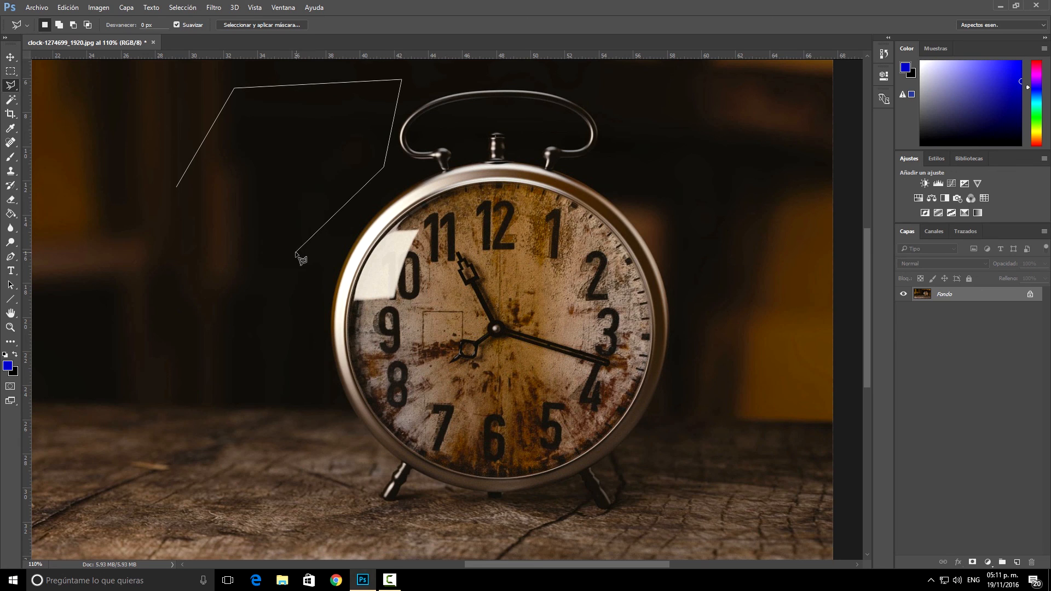
pyautogui.click(162, 396)
pyautogui.click(93, 236)
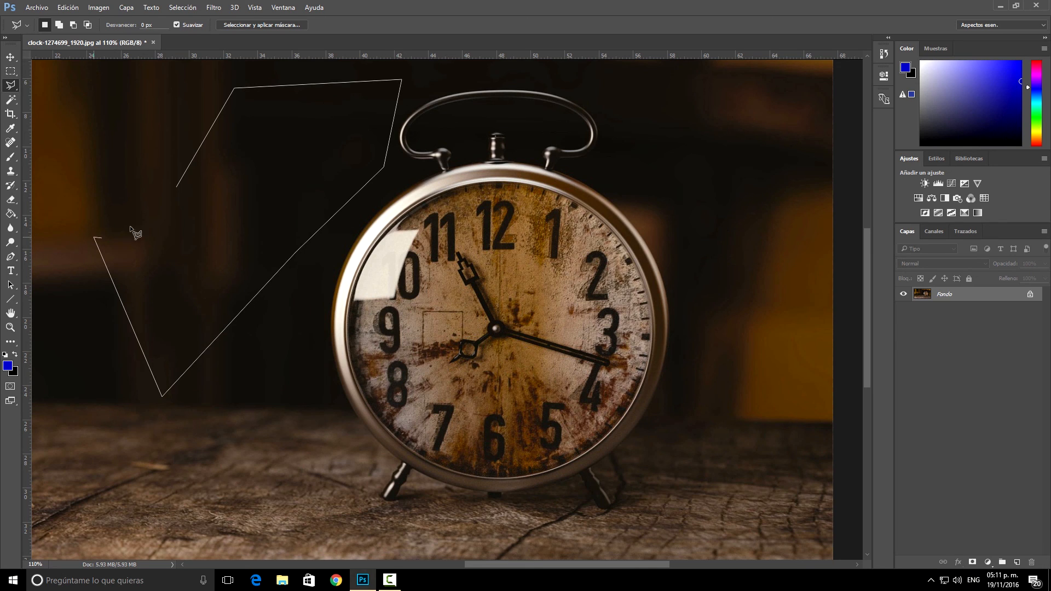
pyautogui.click(80, 119)
pyautogui.click(176, 187)
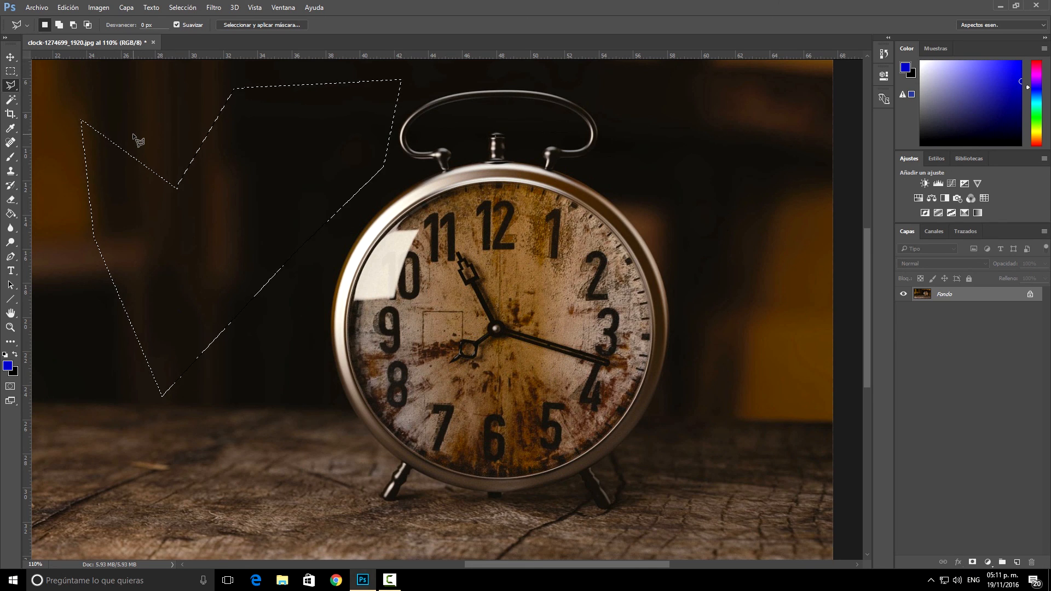
pyautogui.hotkey('ctrl', 'd')
# Step: Outline the whole alarm clock with a closed Polygonal Lasso selection, following its handle, round case and feet
pyautogui.click(353, 239)
pyautogui.click(373, 213)
pyautogui.click(394, 197)
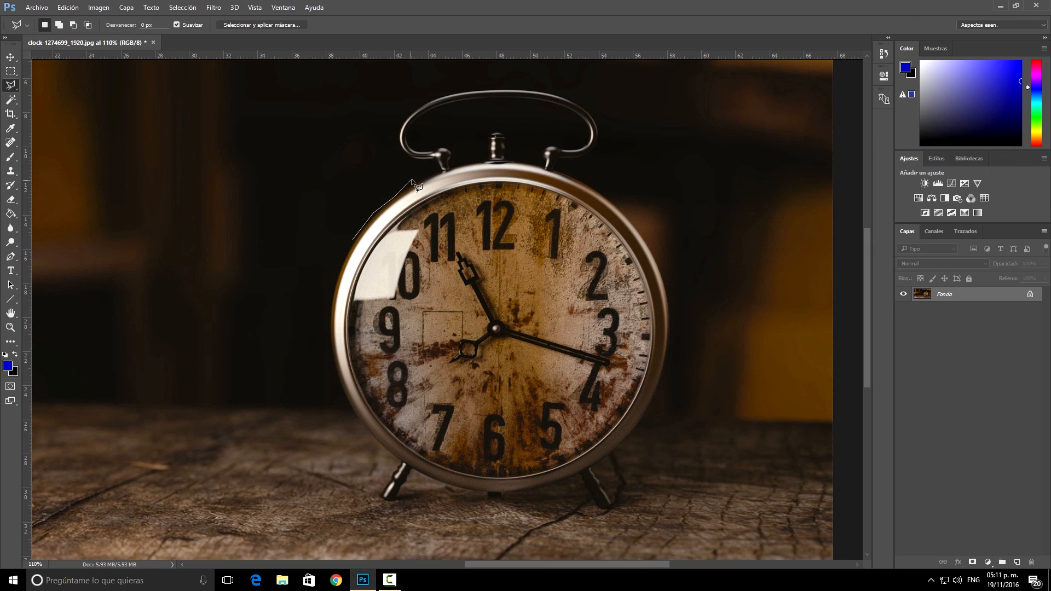
pyautogui.click(436, 161)
pyautogui.click(415, 162)
pyautogui.click(399, 149)
pyautogui.click(400, 123)
pyautogui.click(424, 102)
pyautogui.click(458, 91)
pyautogui.click(494, 87)
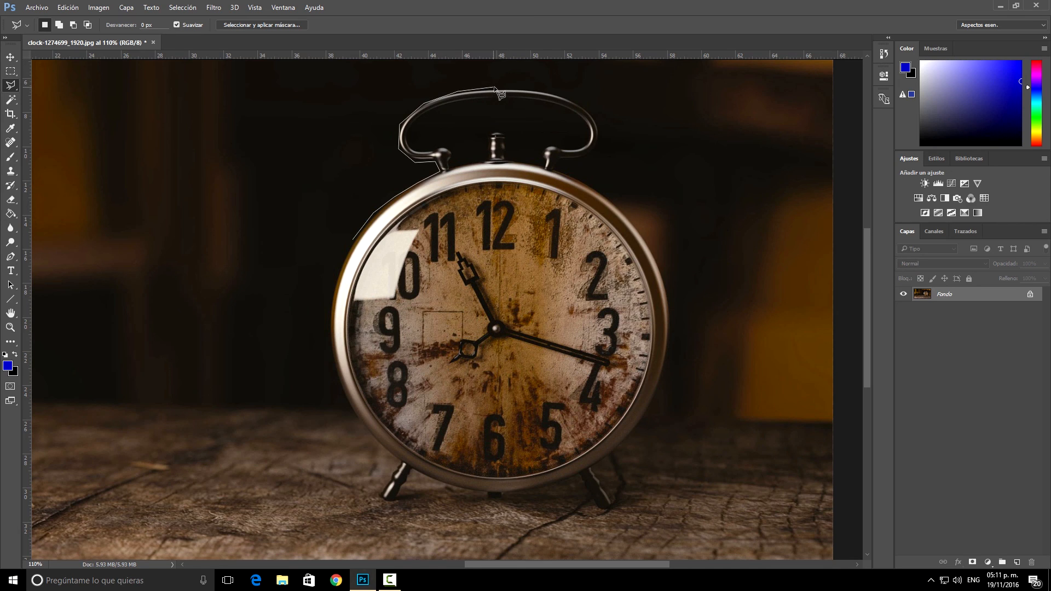
pyautogui.click(539, 88)
pyautogui.click(568, 99)
pyautogui.click(593, 111)
pyautogui.click(599, 127)
pyautogui.click(597, 154)
pyautogui.click(562, 158)
pyautogui.click(559, 169)
pyautogui.click(662, 265)
pyautogui.click(673, 323)
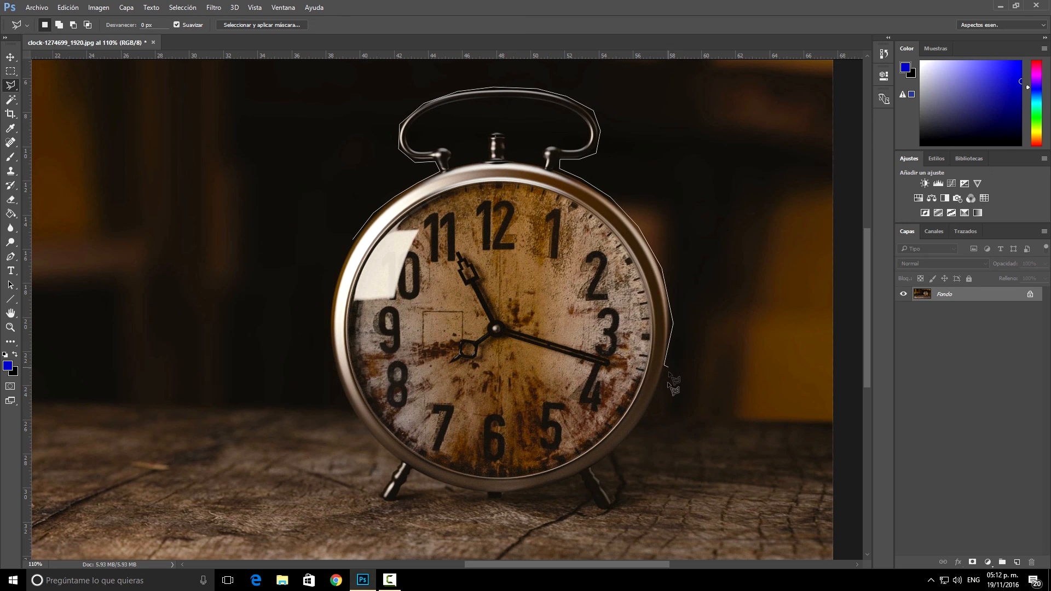
pyautogui.click(643, 426)
pyautogui.click(617, 453)
pyautogui.click(632, 484)
pyautogui.click(622, 510)
pyautogui.click(603, 512)
pyautogui.click(580, 475)
pyautogui.click(506, 492)
pyautogui.click(505, 499)
pyautogui.click(478, 499)
pyautogui.click(476, 493)
pyautogui.click(409, 485)
pyautogui.click(393, 498)
pyautogui.click(377, 496)
pyautogui.click(396, 474)
pyautogui.click(362, 423)
pyautogui.click(344, 393)
pyautogui.click(332, 355)
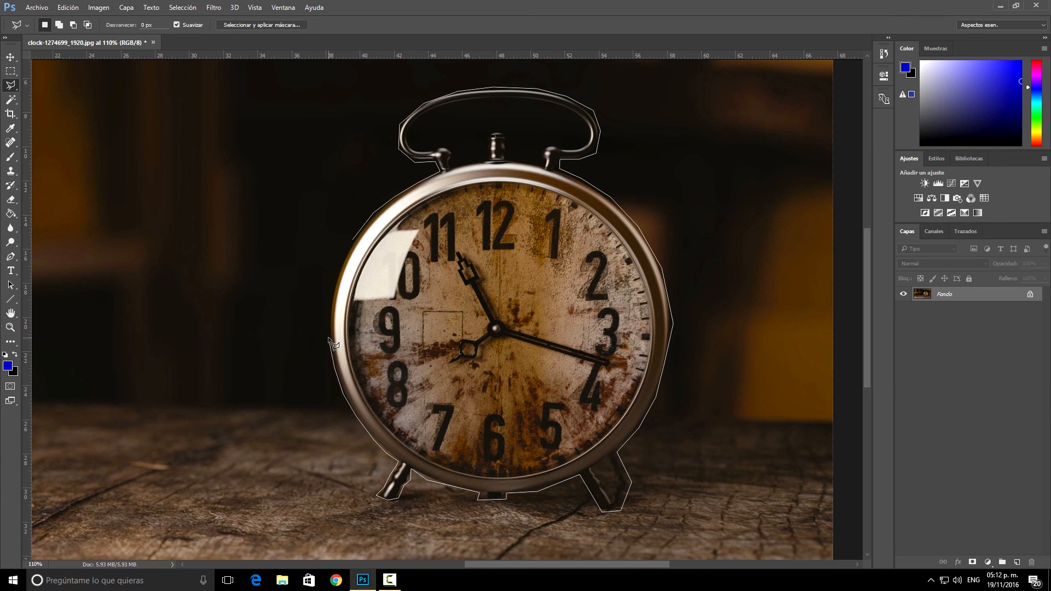
pyautogui.click(329, 323)
pyautogui.click(334, 287)
pyautogui.click(343, 261)
pyautogui.click(350, 241)
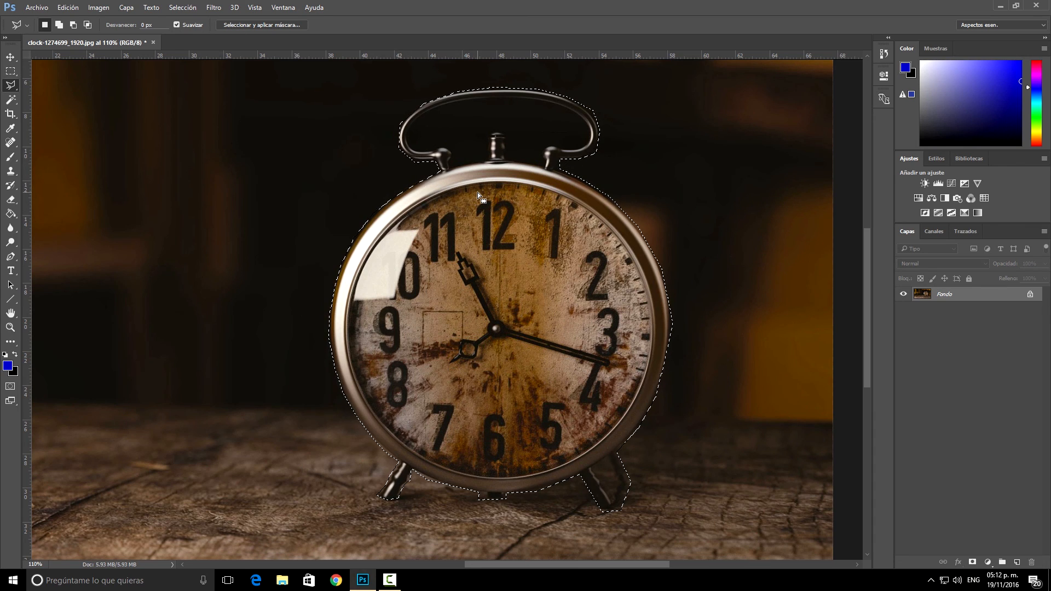
# Step: Apply the automatic color correction to the polygon-selected alarm clock
pyautogui.keyDown('alt'); pyautogui.scroll(4, 471, 193); pyautogui.keyUp('alt')
pyautogui.keyDown('alt'); pyautogui.scroll(-3, 471, 195); pyautogui.keyUp('alt')
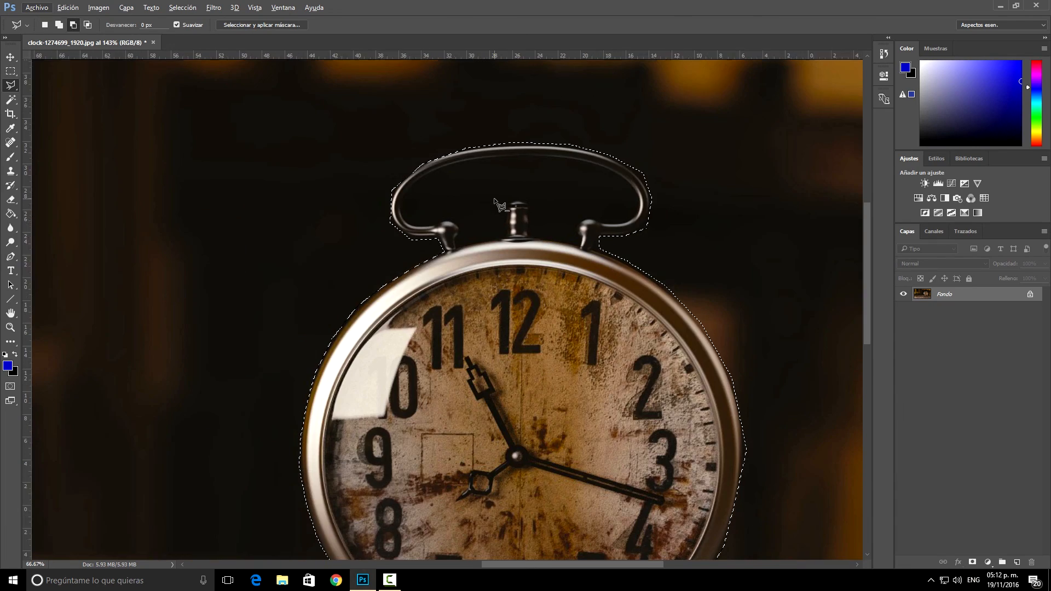
pyautogui.keyDown('alt'); pyautogui.scroll(-2, 667, 230); pyautogui.keyUp('alt')
pyautogui.keyDown('alt'); pyautogui.scroll(2, 644, 340); pyautogui.keyUp('alt')
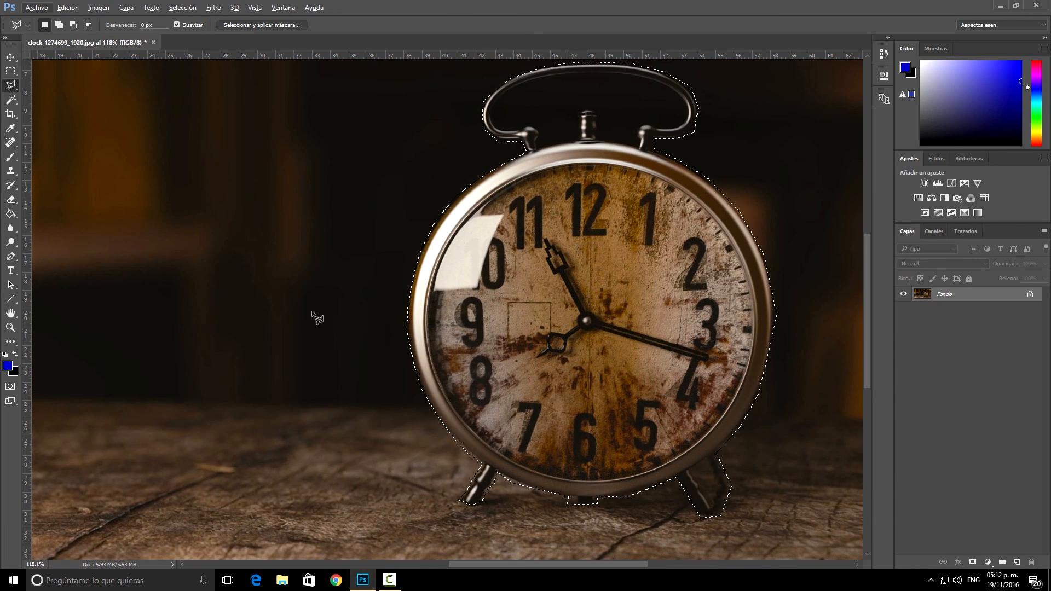
pyautogui.moveTo(498, 564); pyautogui.dragTo(523, 565)
pyautogui.scroll(1, 626, 294)
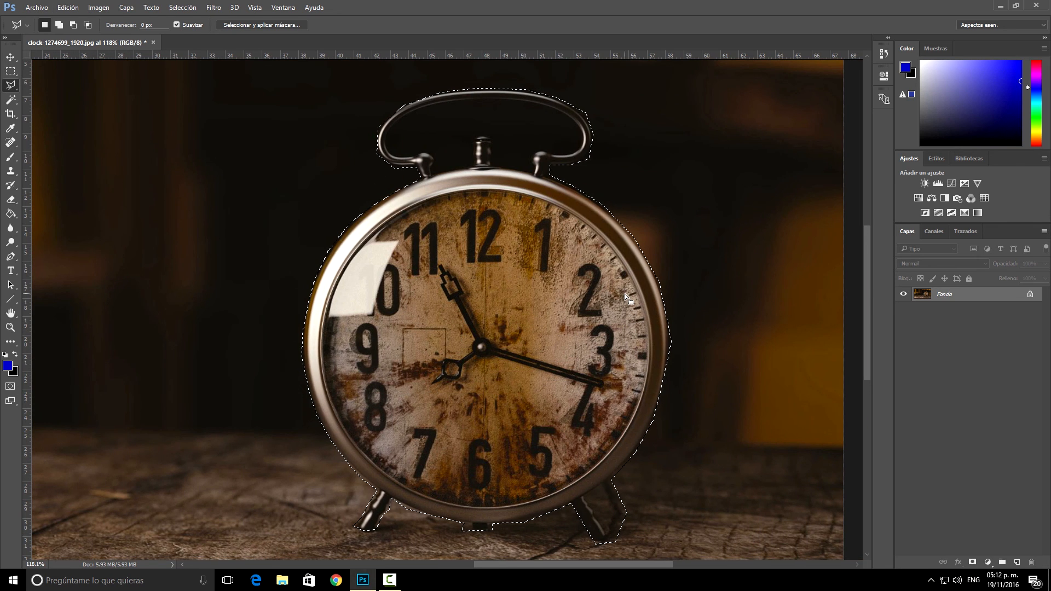
pyautogui.click(68, 7)
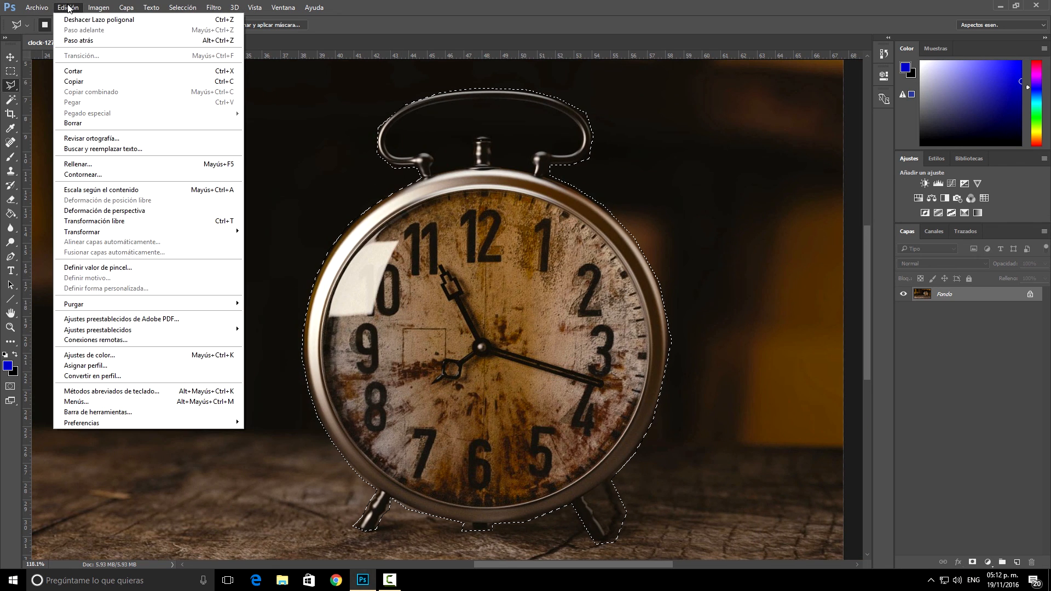
pyautogui.moveTo(101, 8)
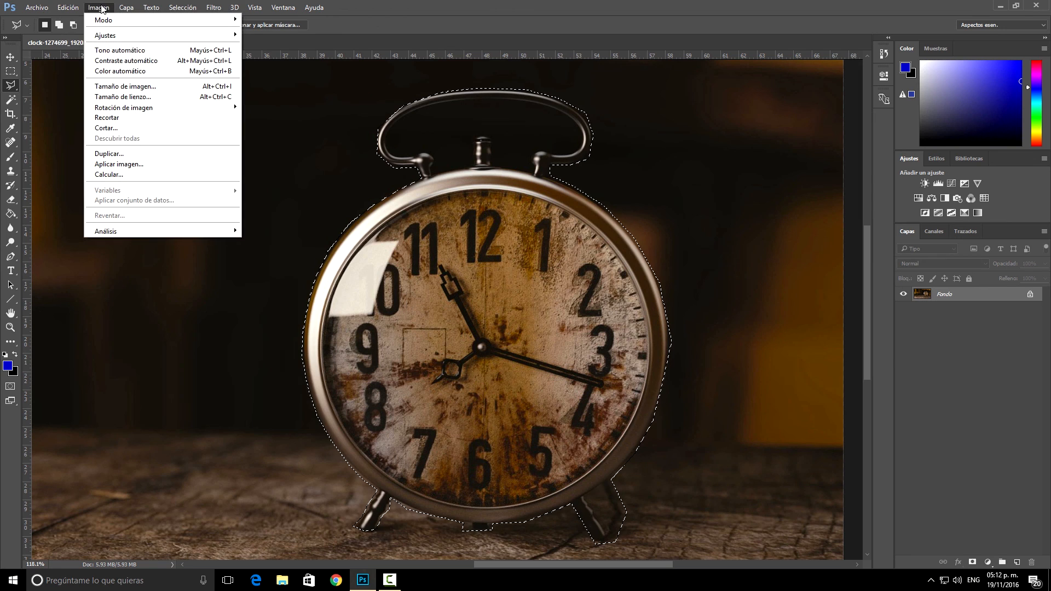
pyautogui.click(124, 72)
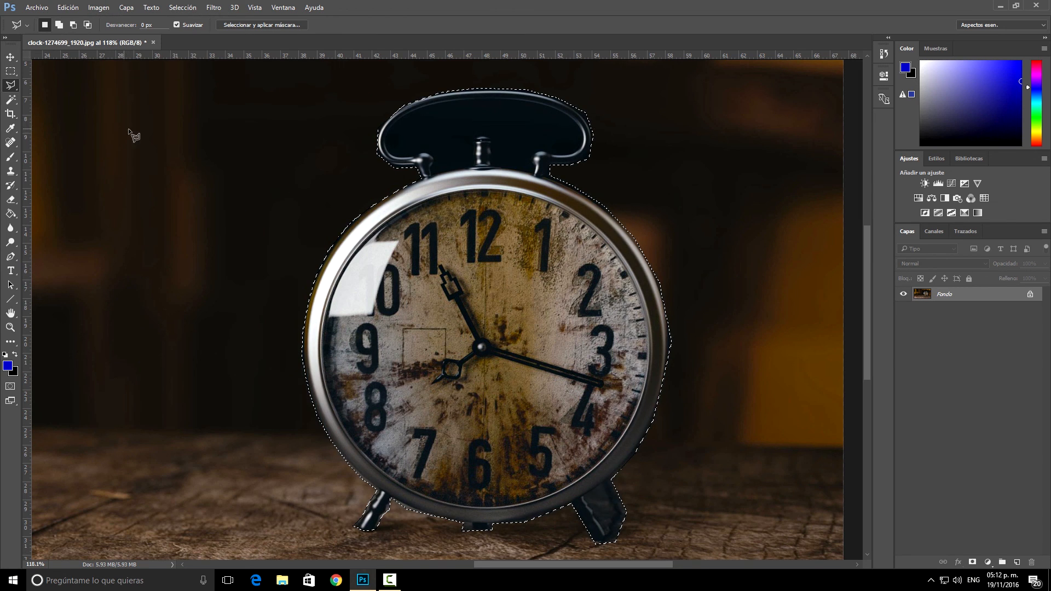
# Step: Deselect the clock and examine its corrected colors in the whole photo and its rim up close
pyautogui.scroll(-5, 230, 199)
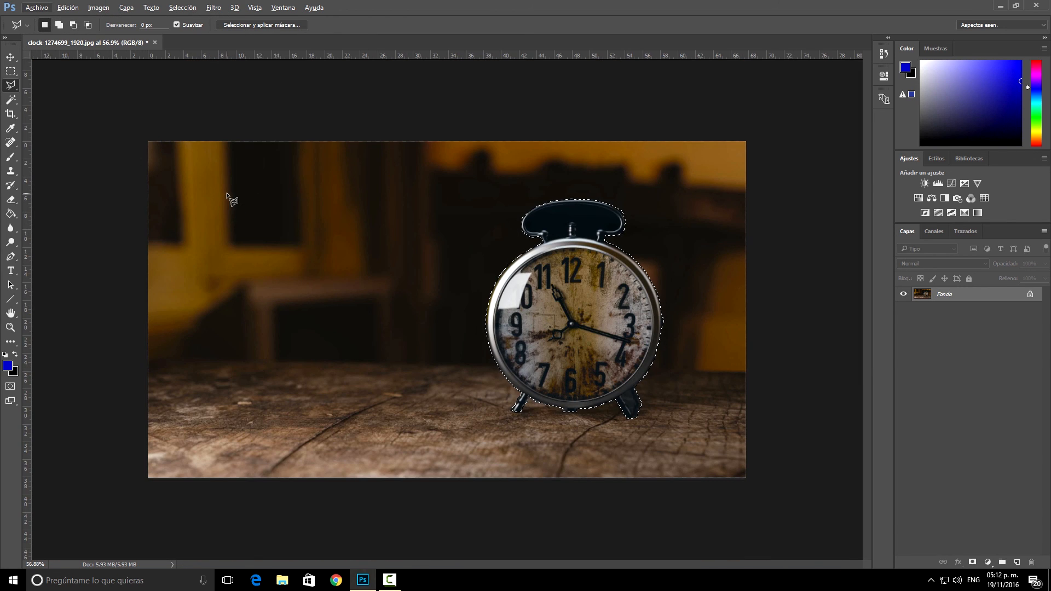
pyautogui.hotkey('ctrl', 'd')
pyautogui.scroll(5, 590, 268)
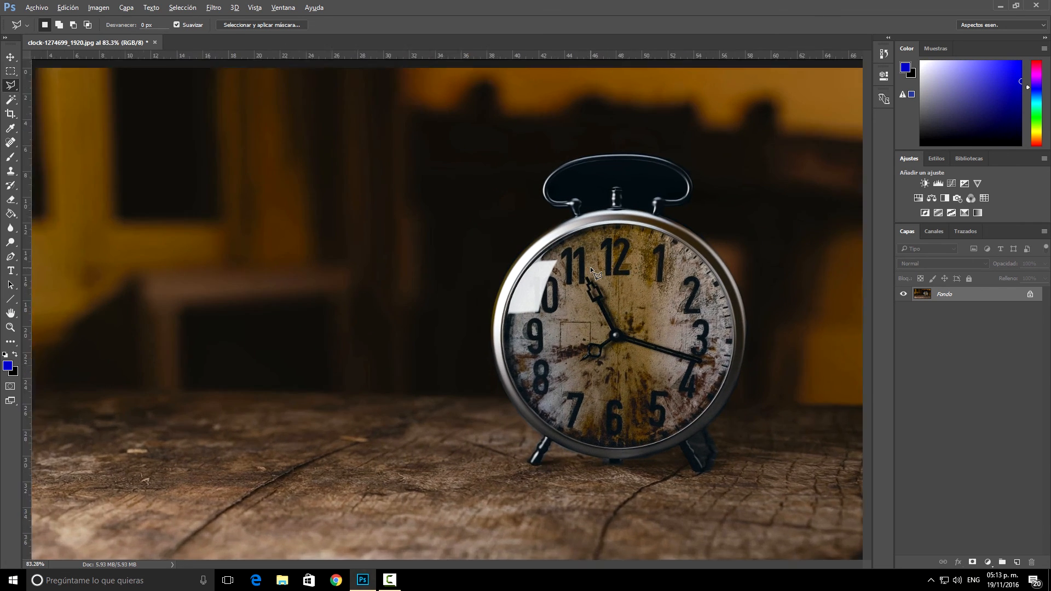
pyautogui.scroll(6, 587, 265)
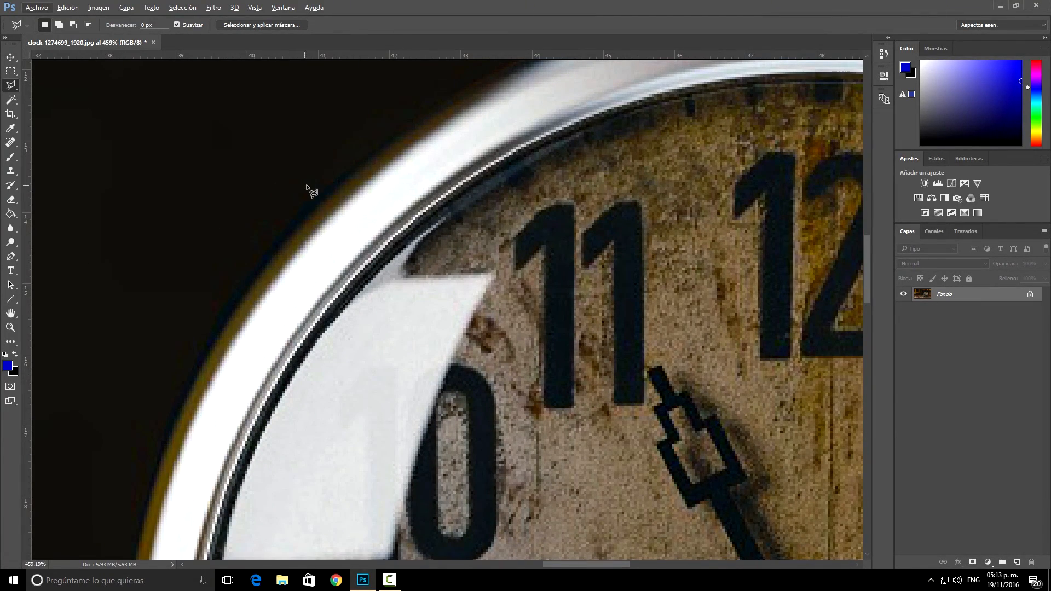
pyautogui.scroll(-5, 307, 192)
pyautogui.scroll(-2, 320, 192)
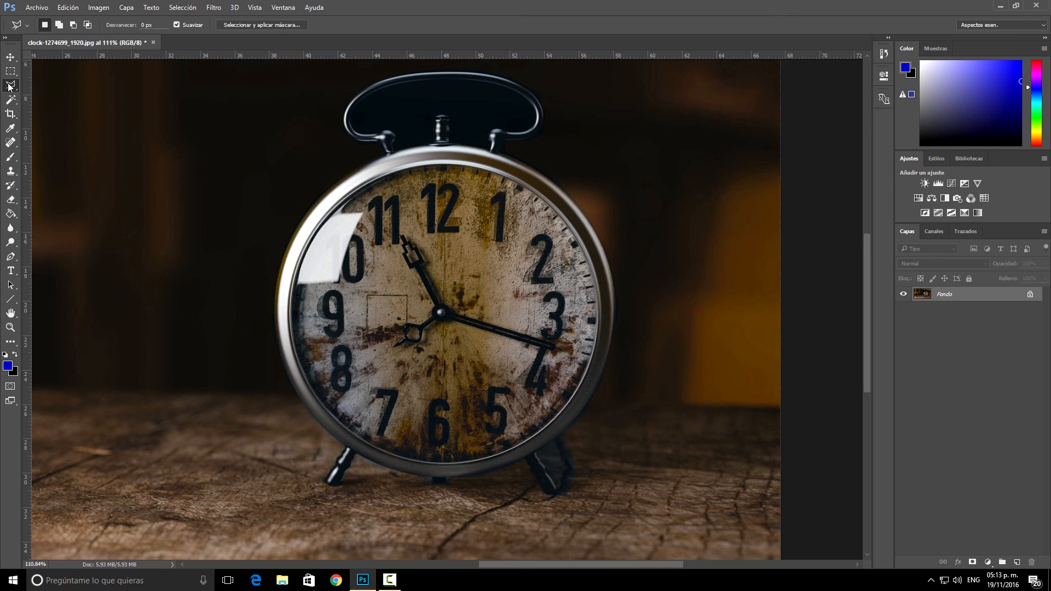
# Step: Select a rectangle over the clock's upper part, add an overlapping polygonal area with the Polygonal Lasso, and clear the combined selection
pyautogui.moveTo(10, 71); pyautogui.dragTo(58, 77)
pyautogui.moveTo(77, 118); pyautogui.dragTo(508, 365)
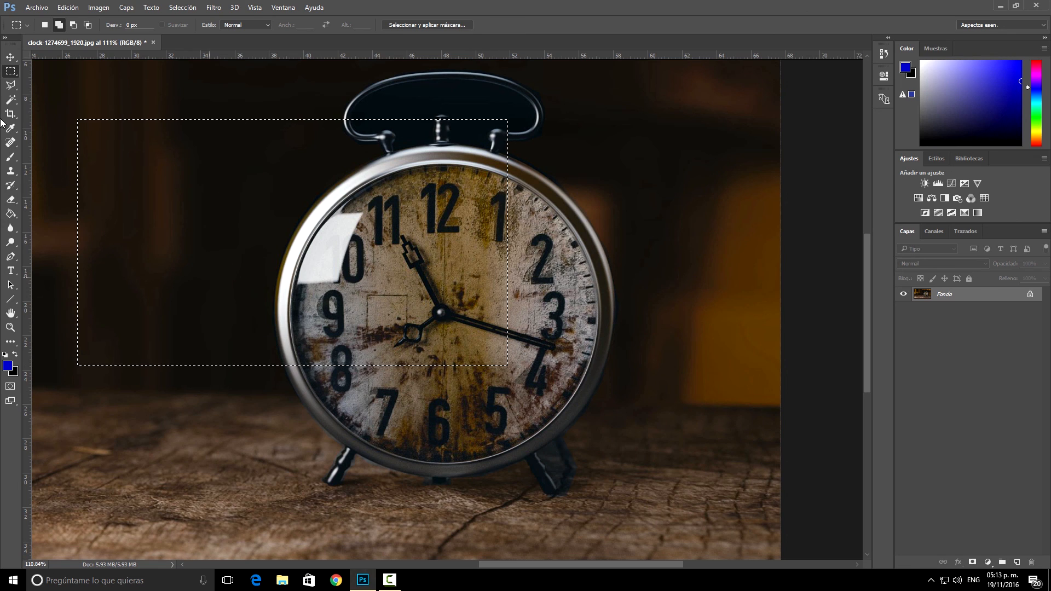
pyautogui.moveTo(11, 86); pyautogui.dragTo(71, 94)
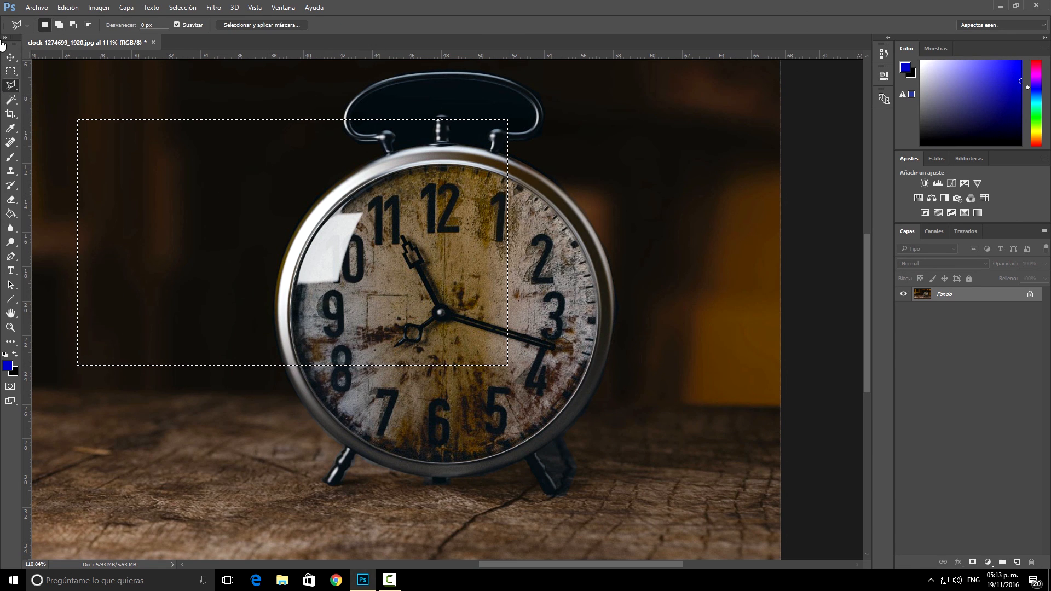
pyautogui.click(60, 26)
pyautogui.click(305, 86)
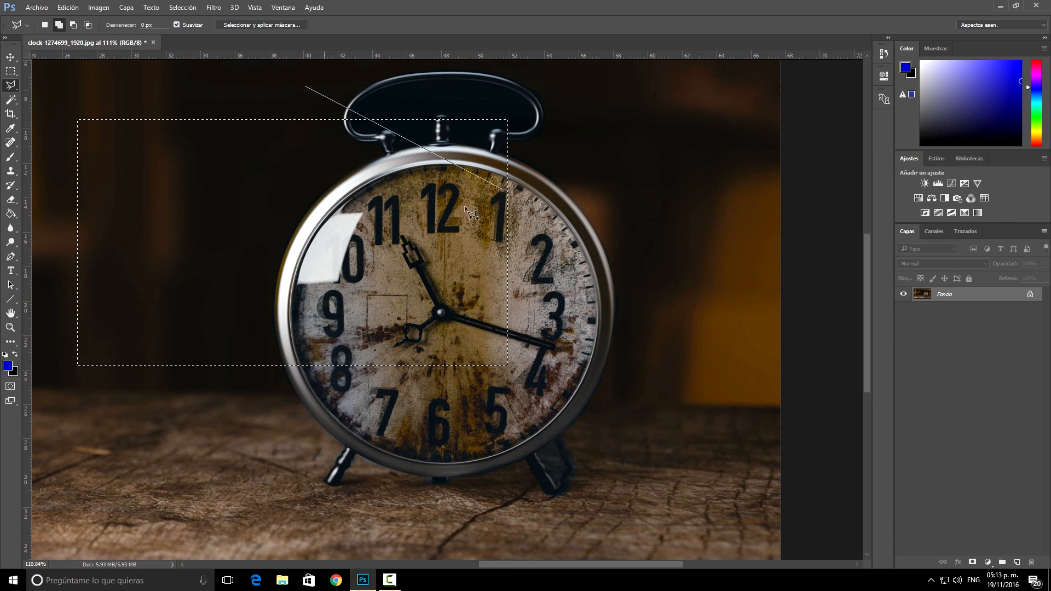
pyautogui.click(378, 205)
pyautogui.click(460, 316)
pyautogui.click(712, 320)
pyautogui.click(720, 129)
pyautogui.click(564, 87)
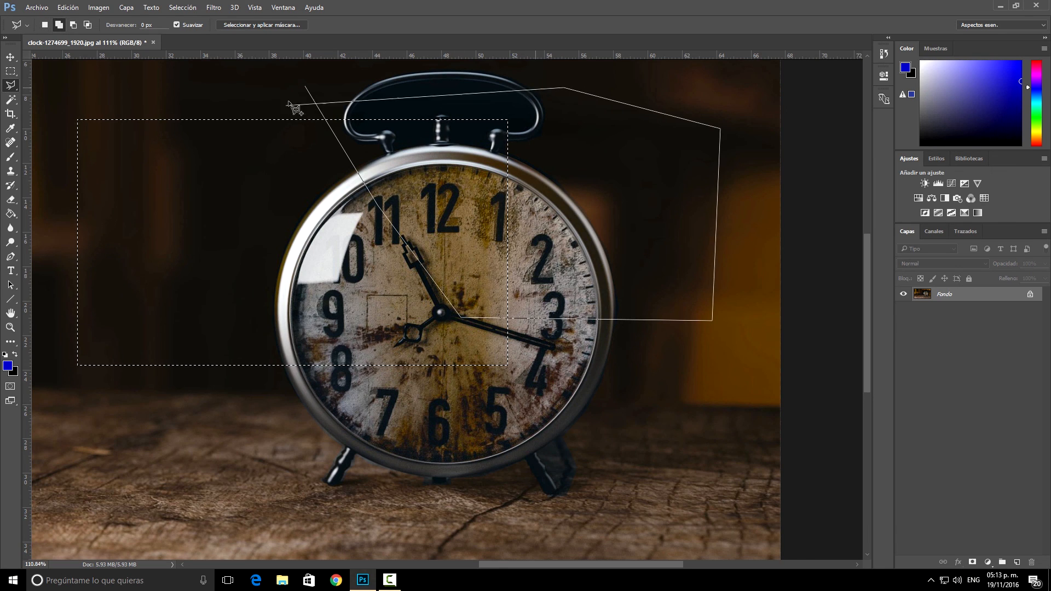
pyautogui.click(302, 87)
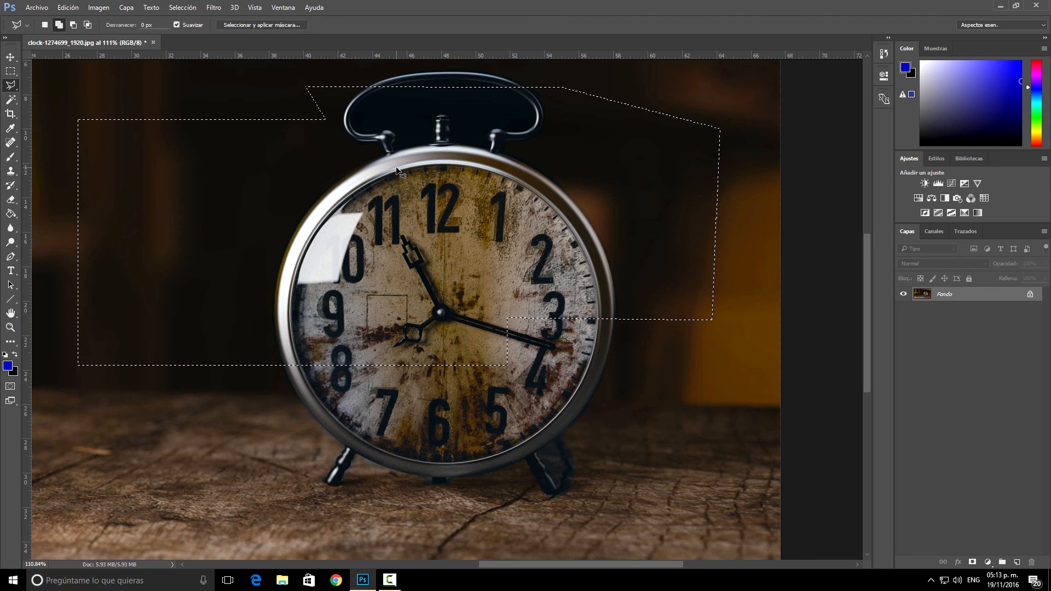
pyautogui.hotkey('ctrl', 'd')
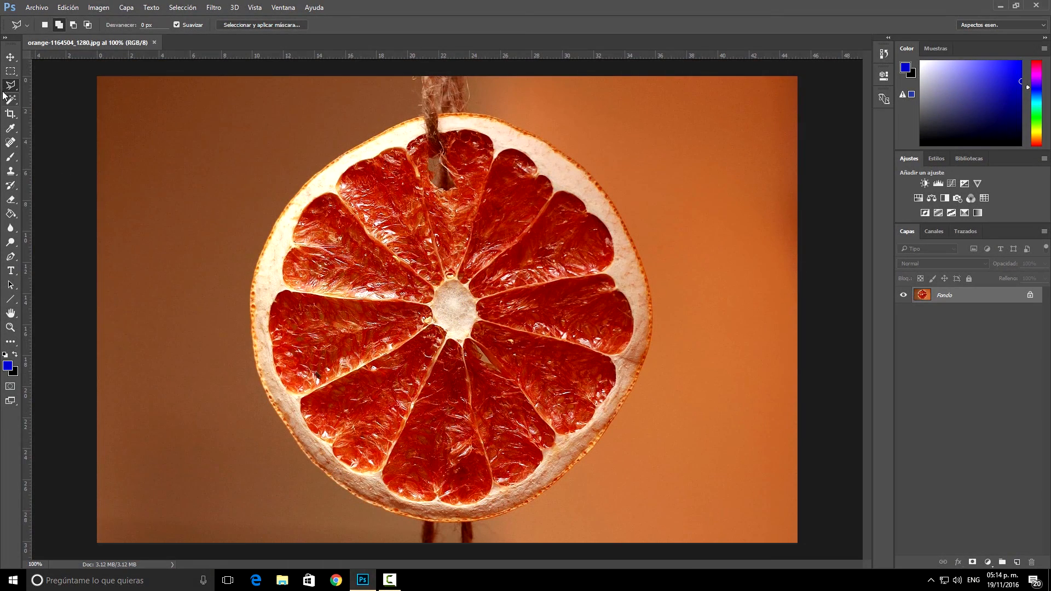
# Step: Outline the dried orange slice and its hanging string with a closed Polygonal Lasso selection
pyautogui.rightClick(7, 90)
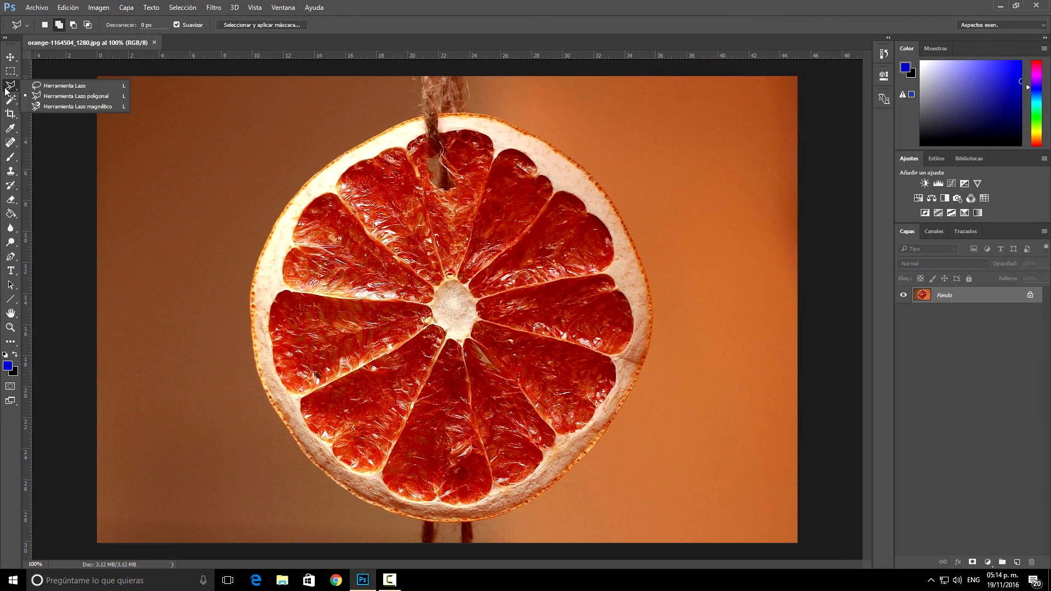
pyautogui.click(67, 96)
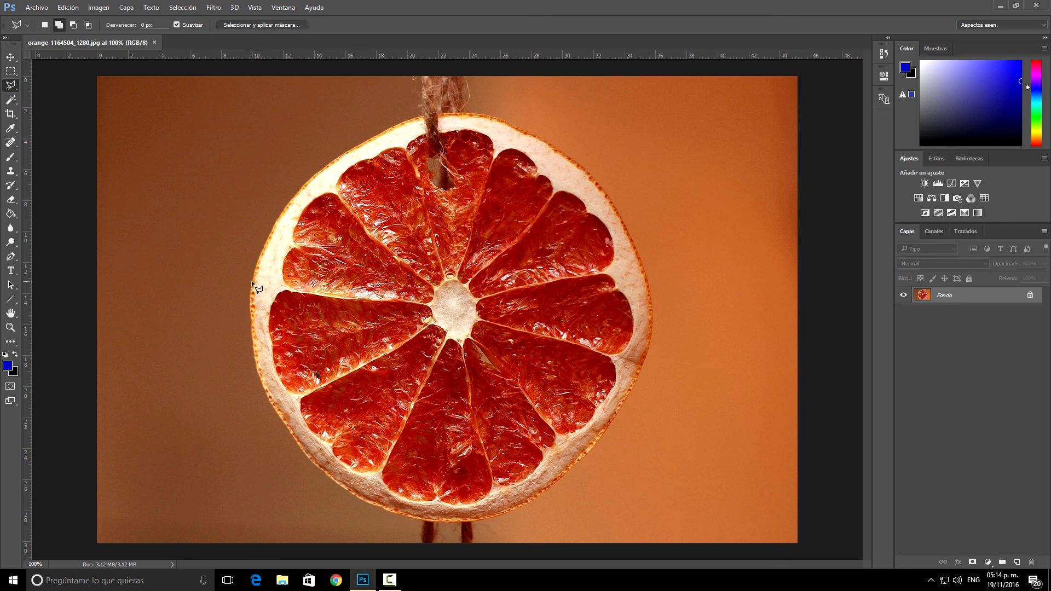
pyautogui.click(261, 246)
pyautogui.click(281, 212)
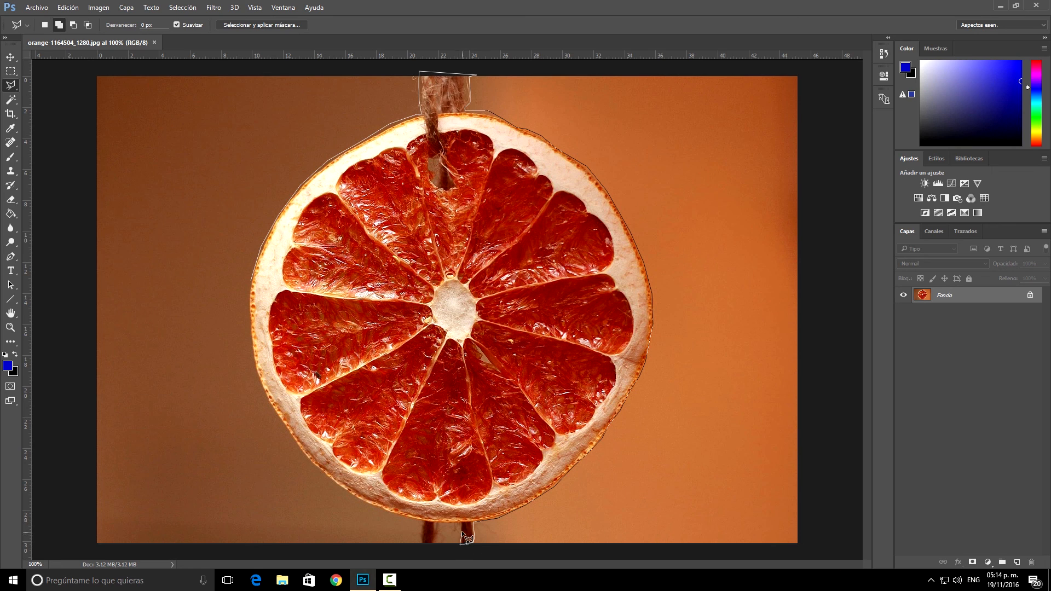
pyautogui.click(251, 280)
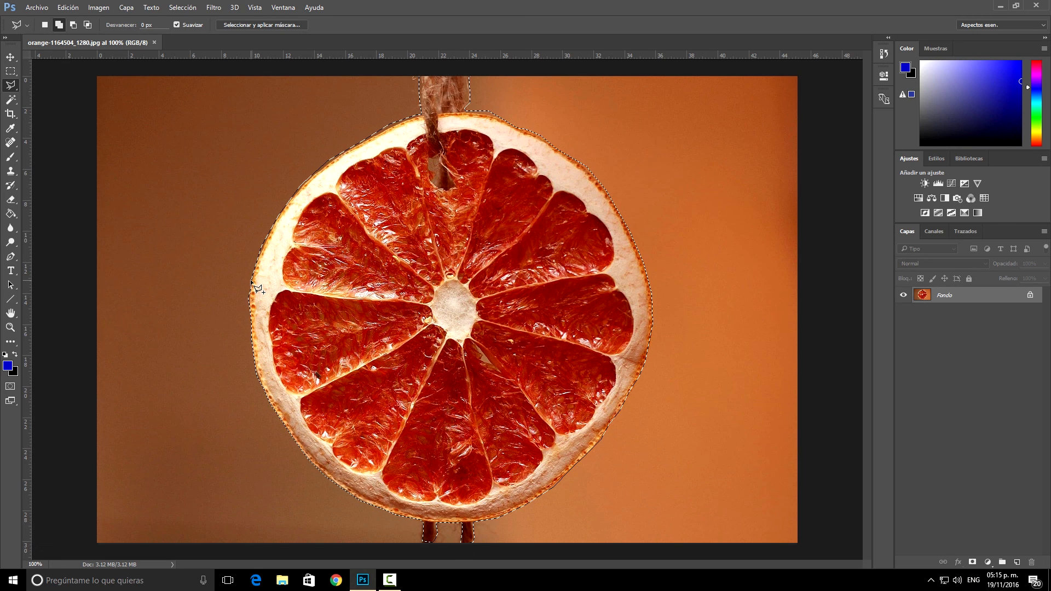
pyautogui.rightClick(10, 86)
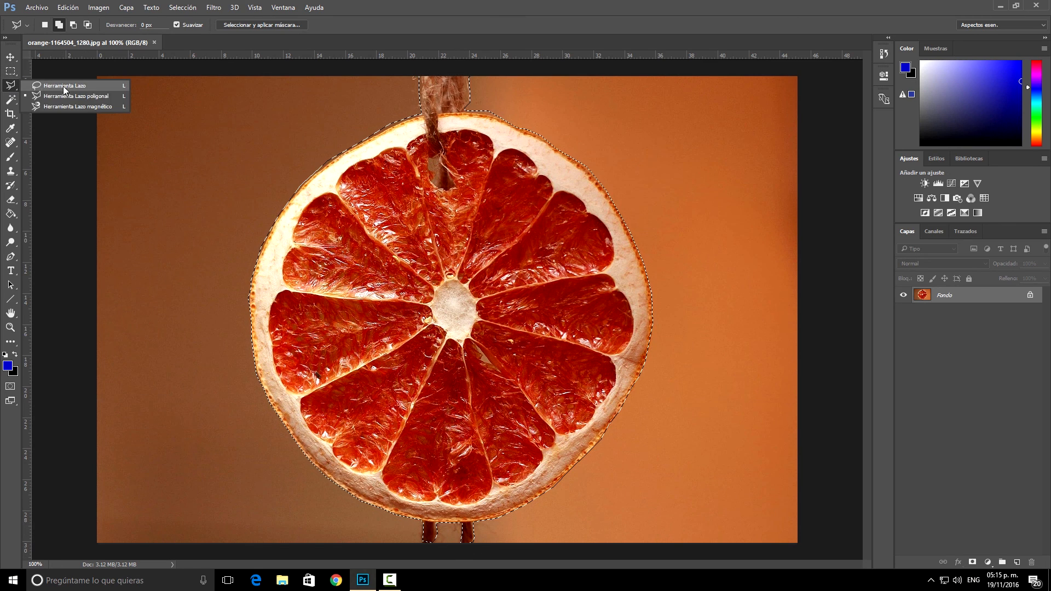
pyautogui.click(55, 96)
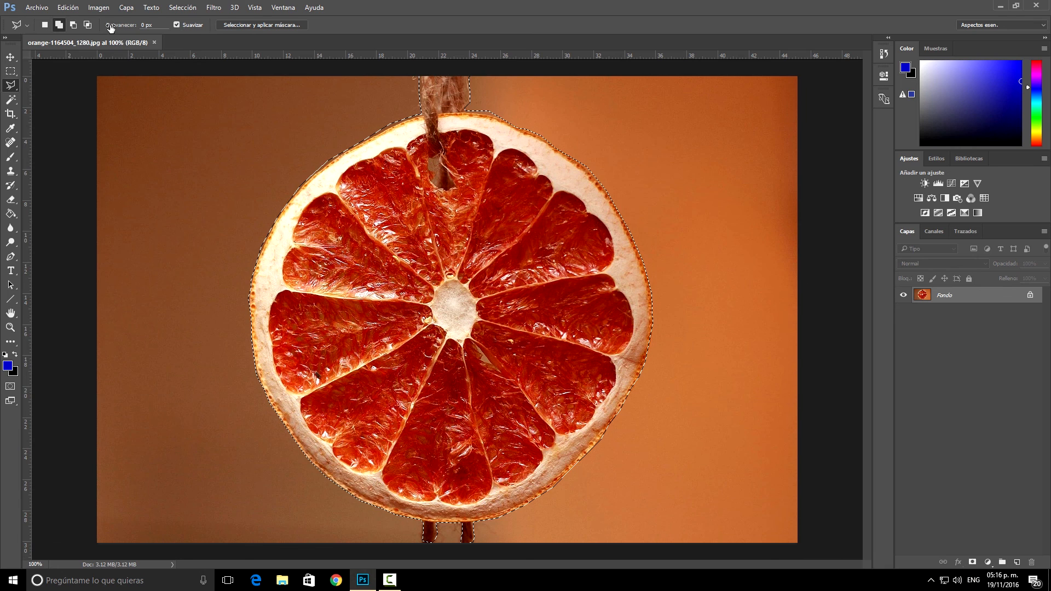
# Step: Start a Selective Color correction on the selected orange slice and set the yellows to cyan +49, magenta -100 and yellow +100
pyautogui.click(99, 7)
pyautogui.moveTo(174, 31)
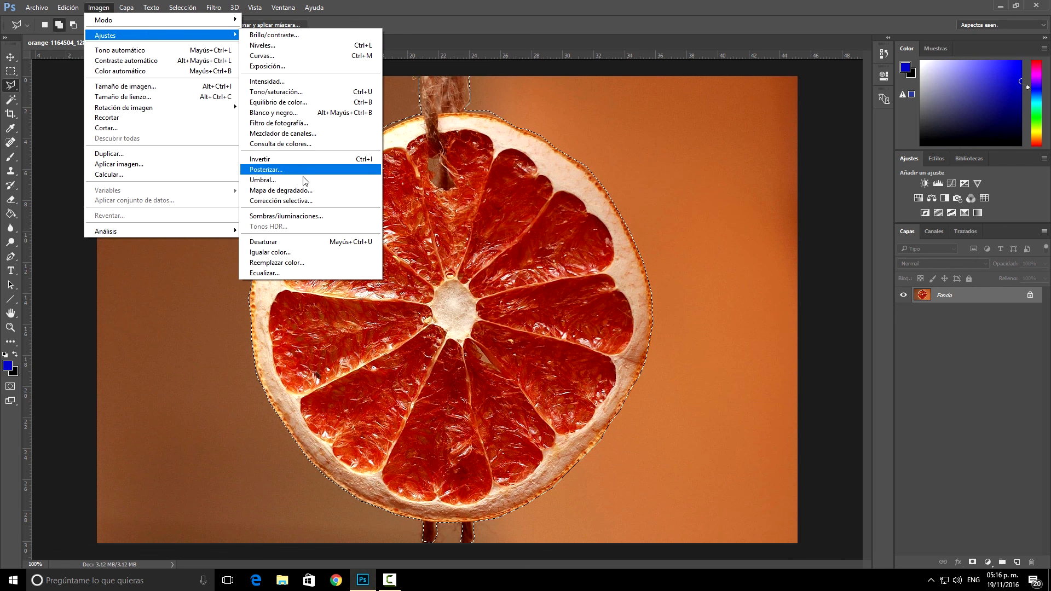
pyautogui.click(306, 201)
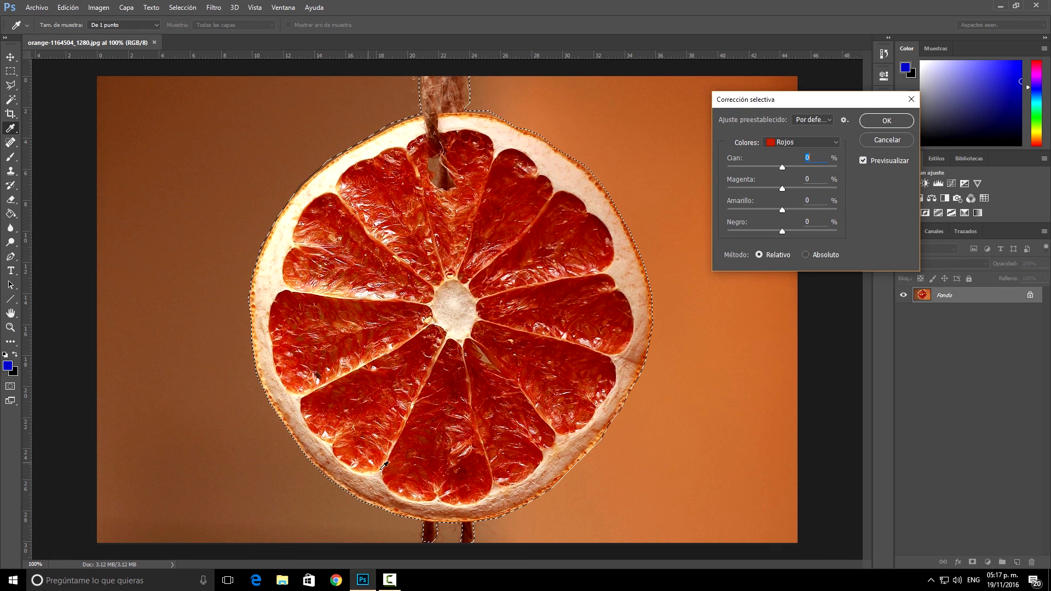
pyautogui.click(787, 144)
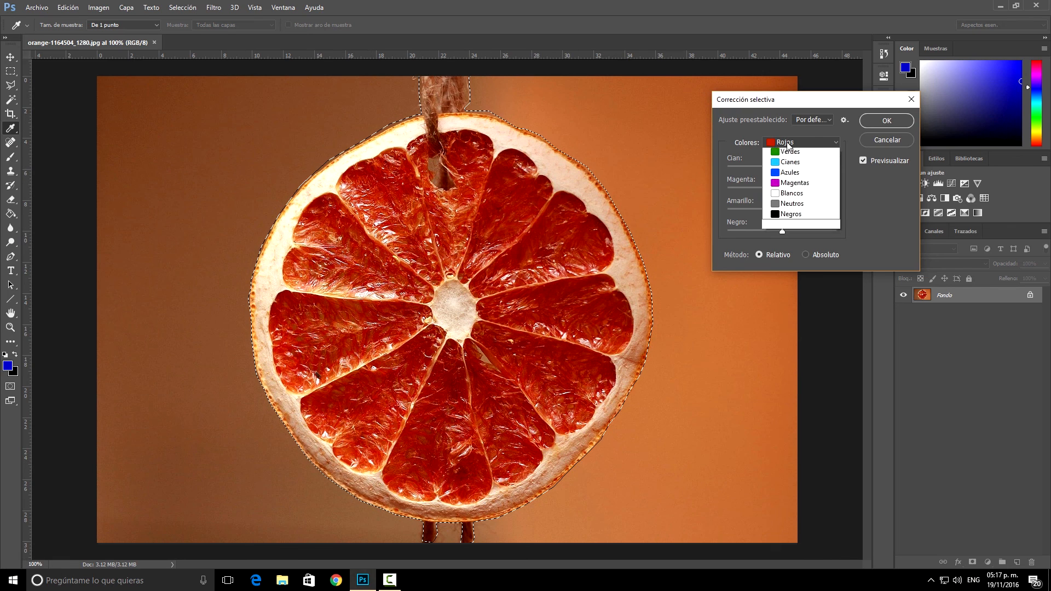
pyautogui.click(788, 153)
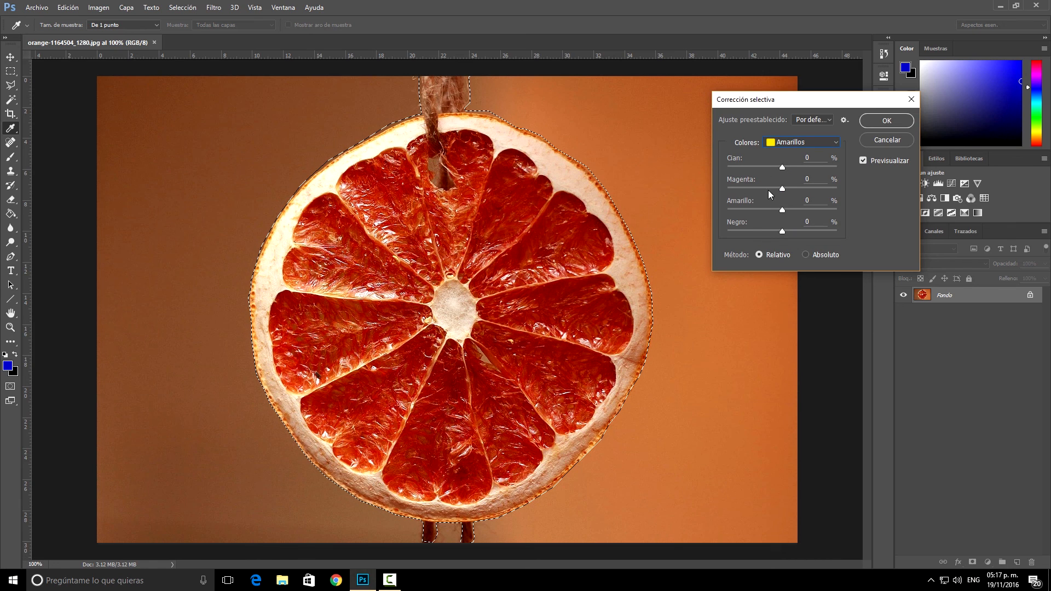
pyautogui.moveTo(781, 167); pyautogui.dragTo(809, 170)
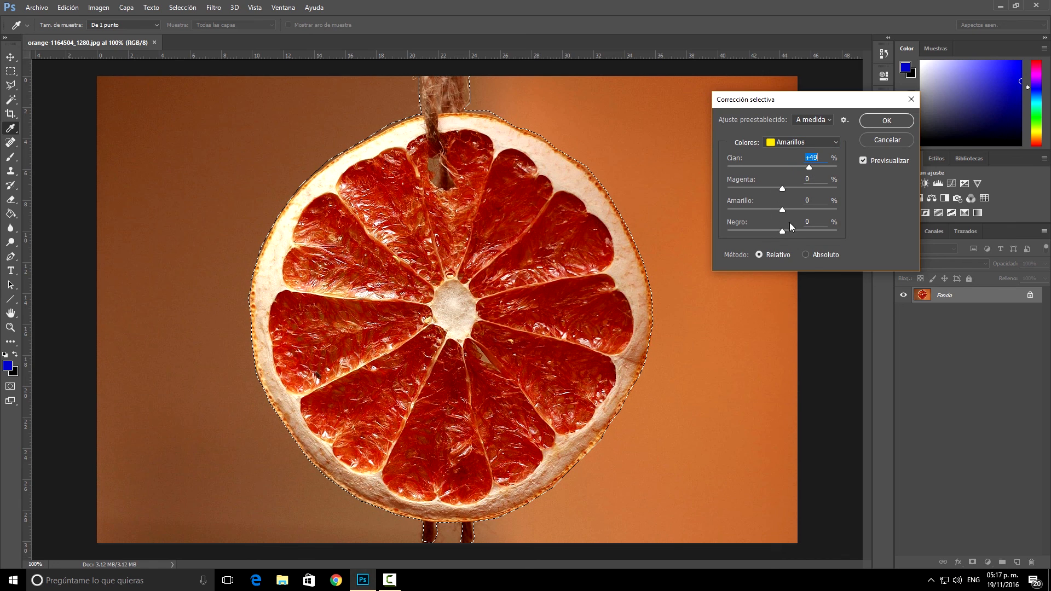
pyautogui.moveTo(782, 210); pyautogui.dragTo(837, 210)
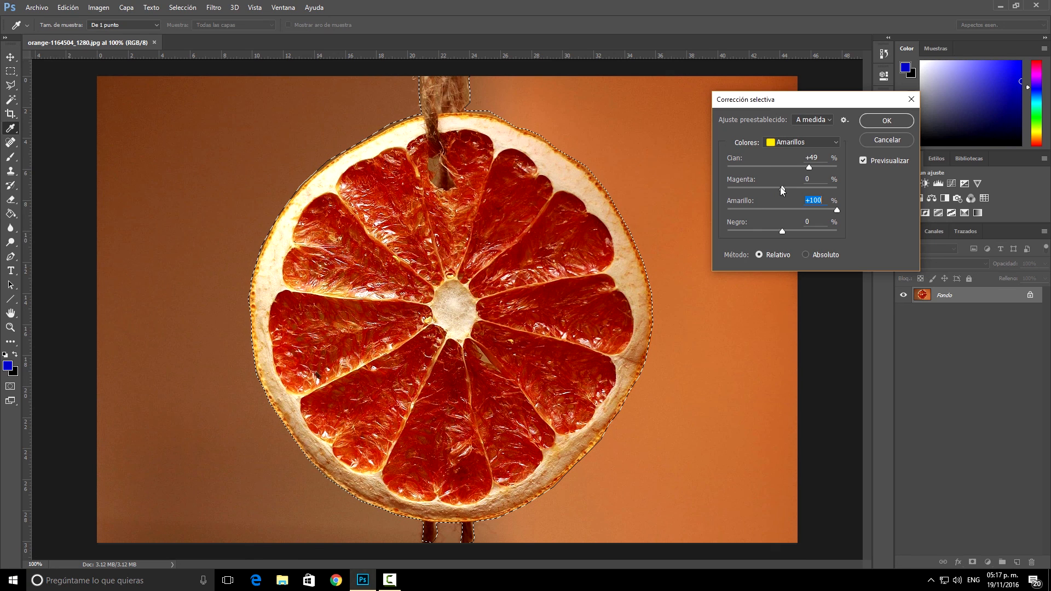
pyautogui.moveTo(783, 187); pyautogui.dragTo(665, 186)
# Step: Set the reds of the selective correction to cyan -100, yellow +100 and black +100
pyautogui.click(788, 144)
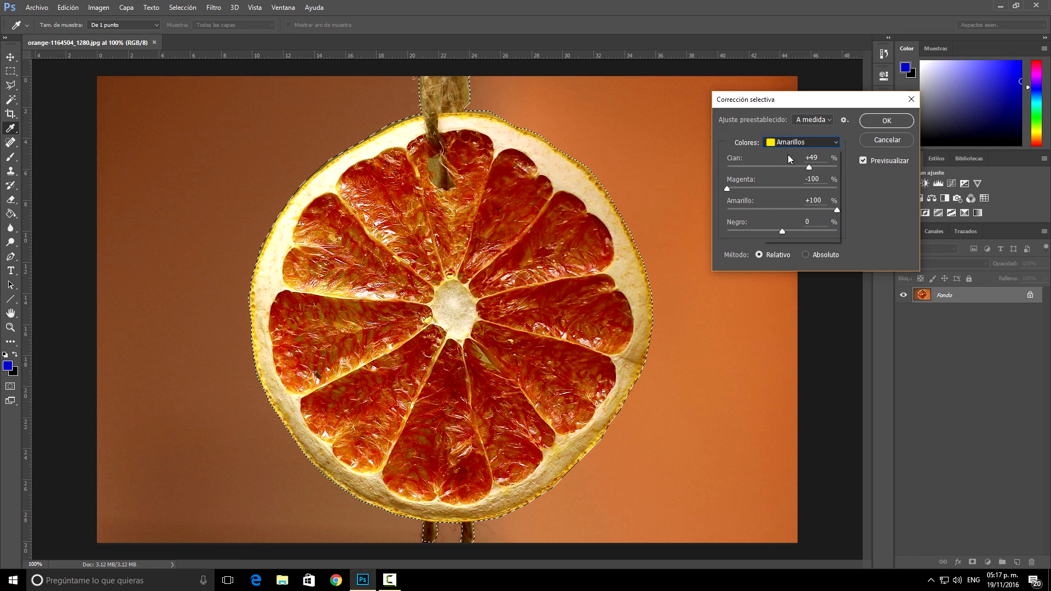
pyautogui.click(788, 154)
pyautogui.moveTo(779, 166); pyautogui.dragTo(717, 165)
pyautogui.moveTo(782, 210); pyautogui.dragTo(839, 210)
pyautogui.moveTo(783, 231); pyautogui.dragTo(820, 232)
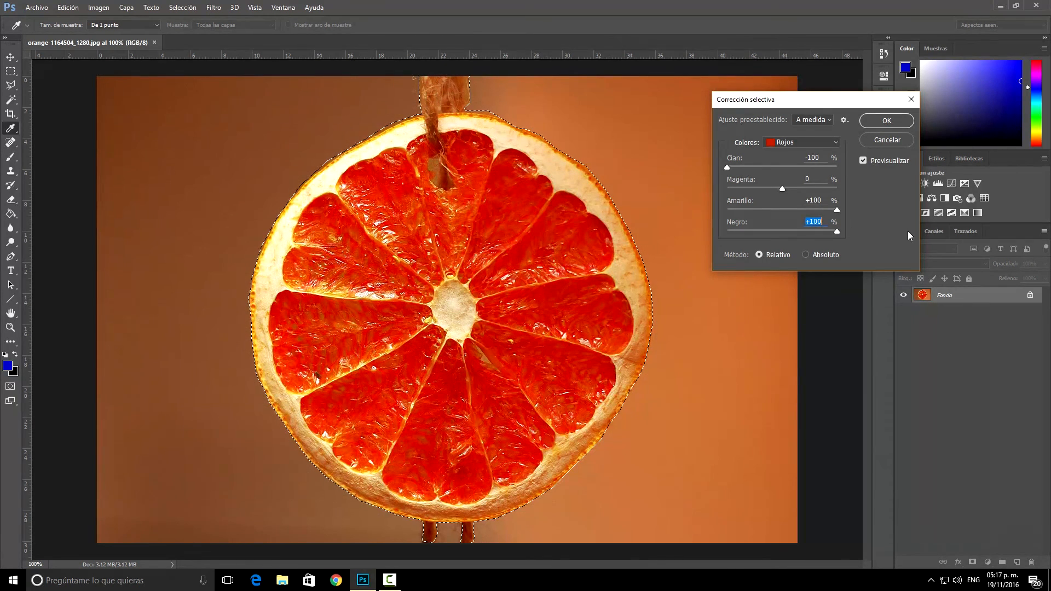
# Step: Increase the black component of the neutrals and apply the selective color correction to the slice
pyautogui.click(800, 141)
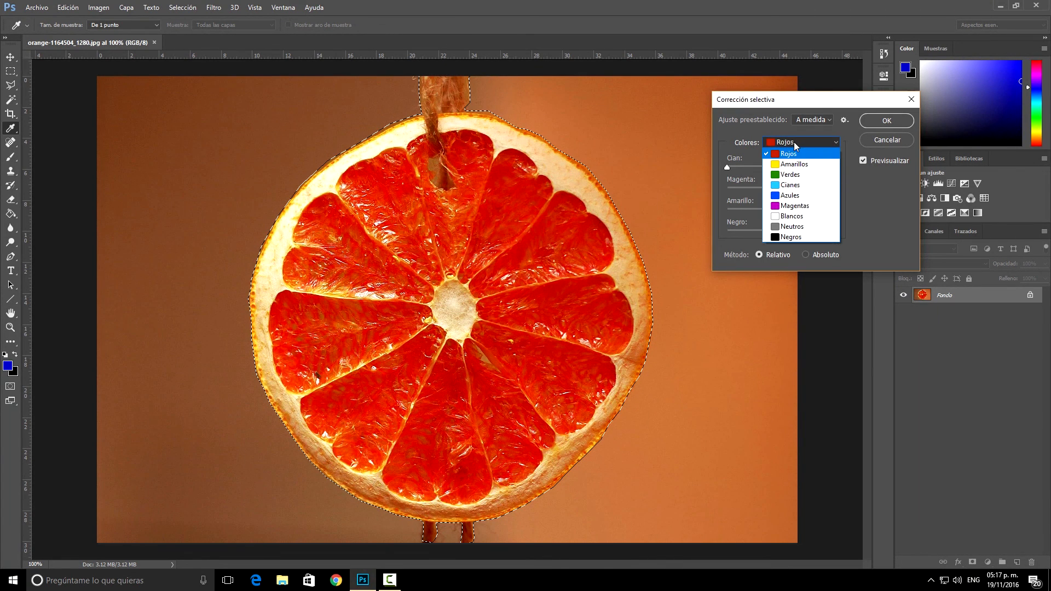
pyautogui.click(794, 227)
pyautogui.moveTo(783, 233); pyautogui.dragTo(838, 232)
pyautogui.click(887, 120)
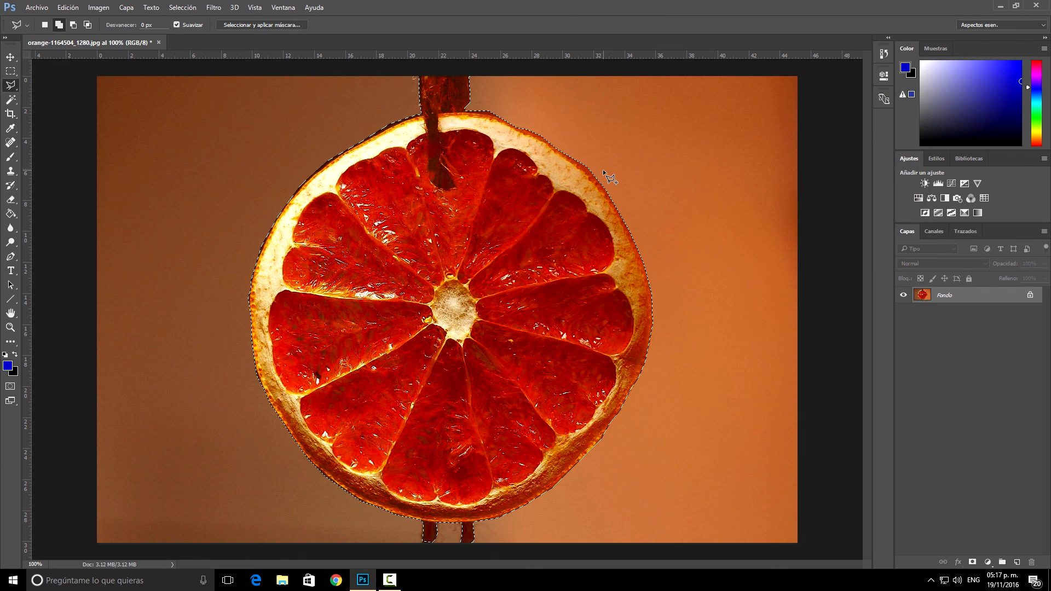
# Step: Compare the orange slice before and after the color correction by stepping back and forward in the edit history, and leave it deselected
pyautogui.hotkey('ctrl', 'd')
pyautogui.scroll(-2, 556, 191)
pyautogui.scroll(2, 557, 191)
pyautogui.press('alt')
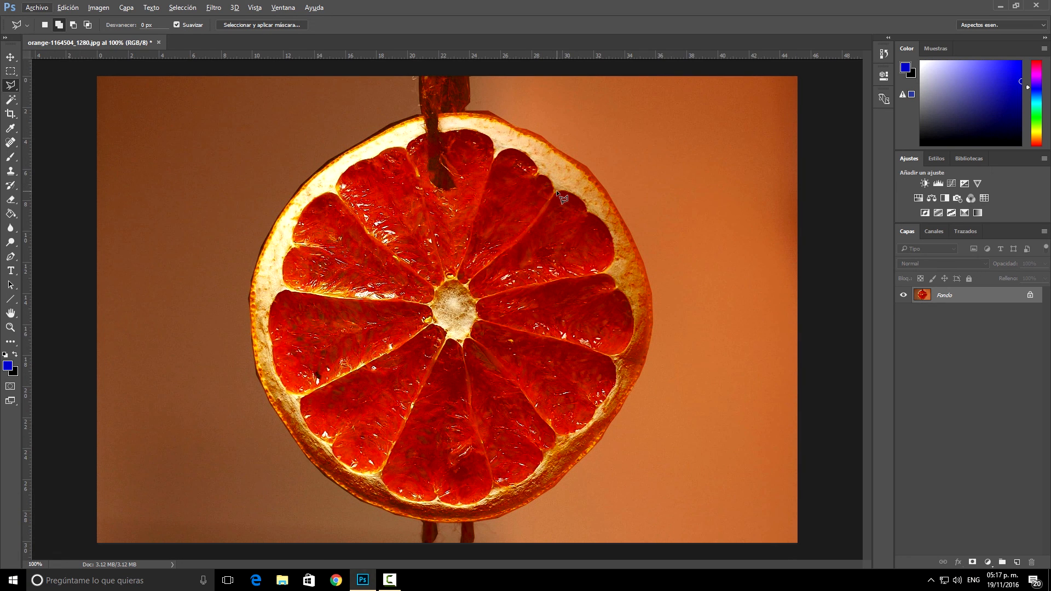
pyautogui.hotkey('ctrl', 'shift', 'd')
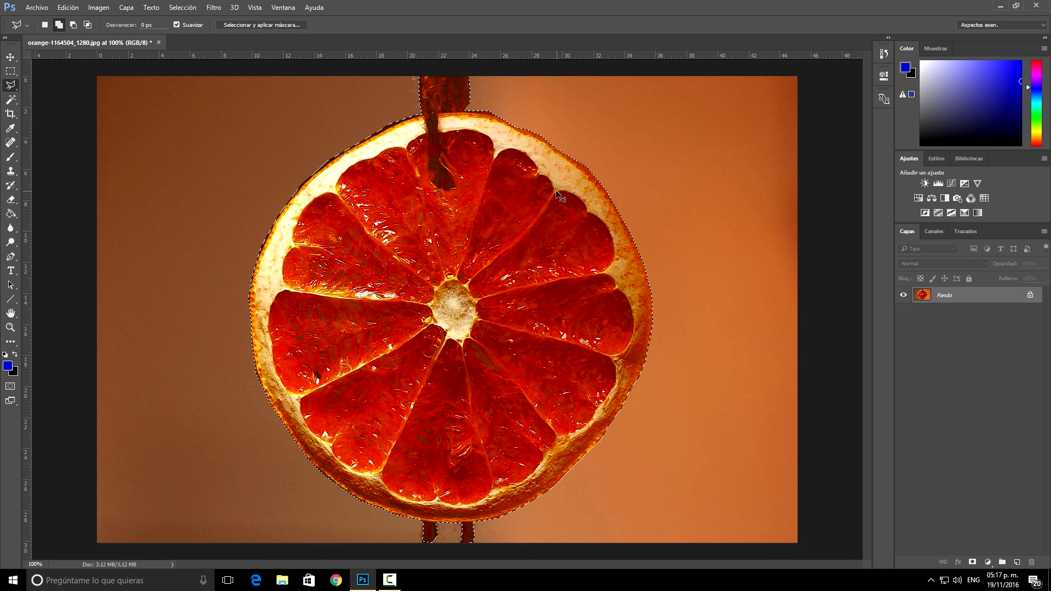
pyautogui.hotkey('ctrl', 'alt', 'z')
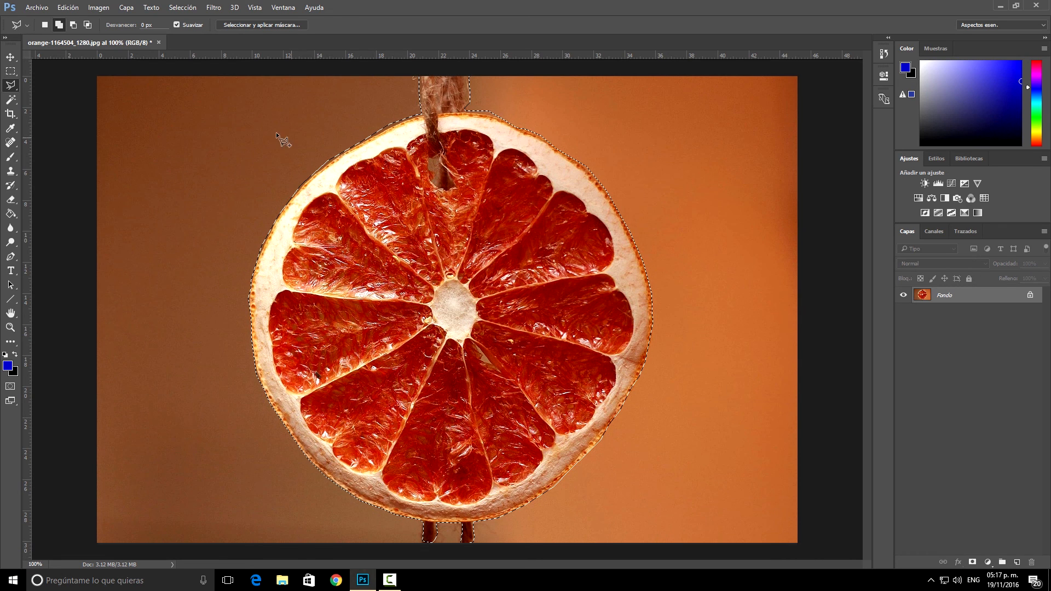
pyautogui.click(69, 7)
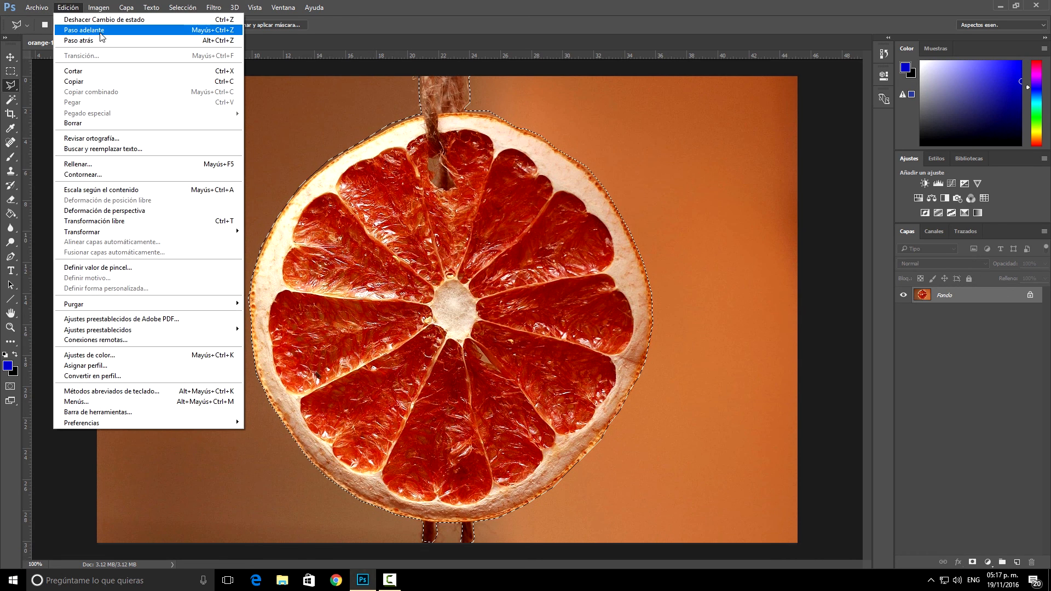
pyautogui.click(84, 30)
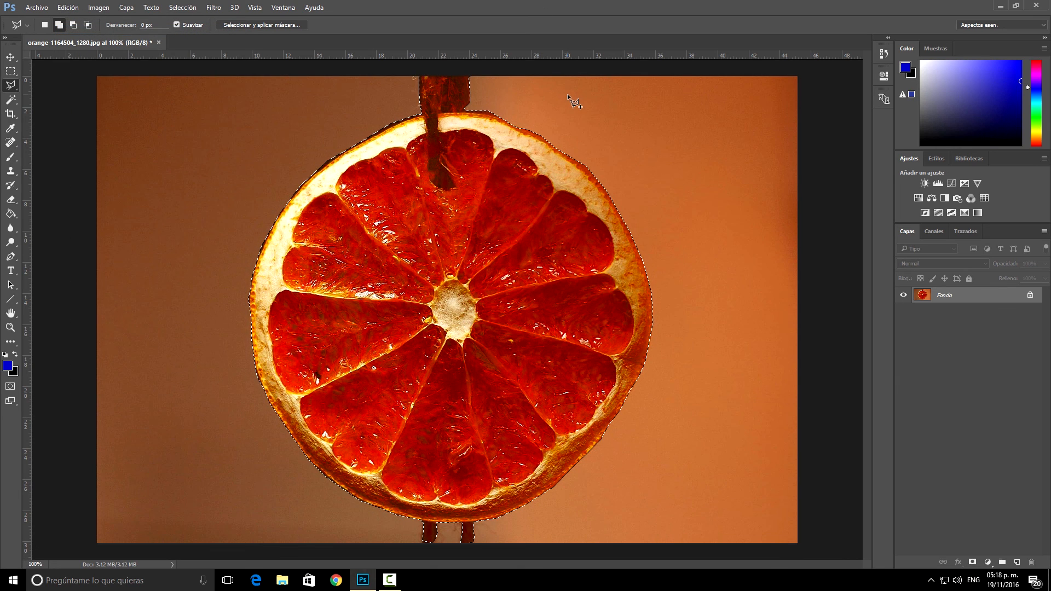
pyautogui.hotkey('ctrl', 'd')
pyautogui.rightClick(11, 86)
pyautogui.click(11, 72)
pyautogui.click(9, 86)
pyautogui.rightClick(8, 88)
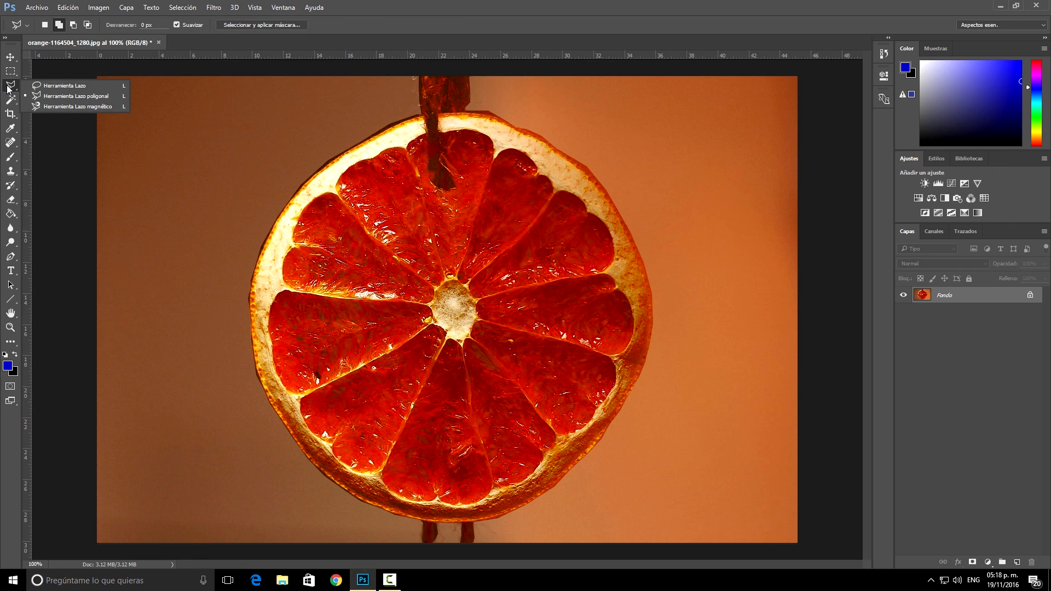
pyautogui.click(521, 2)
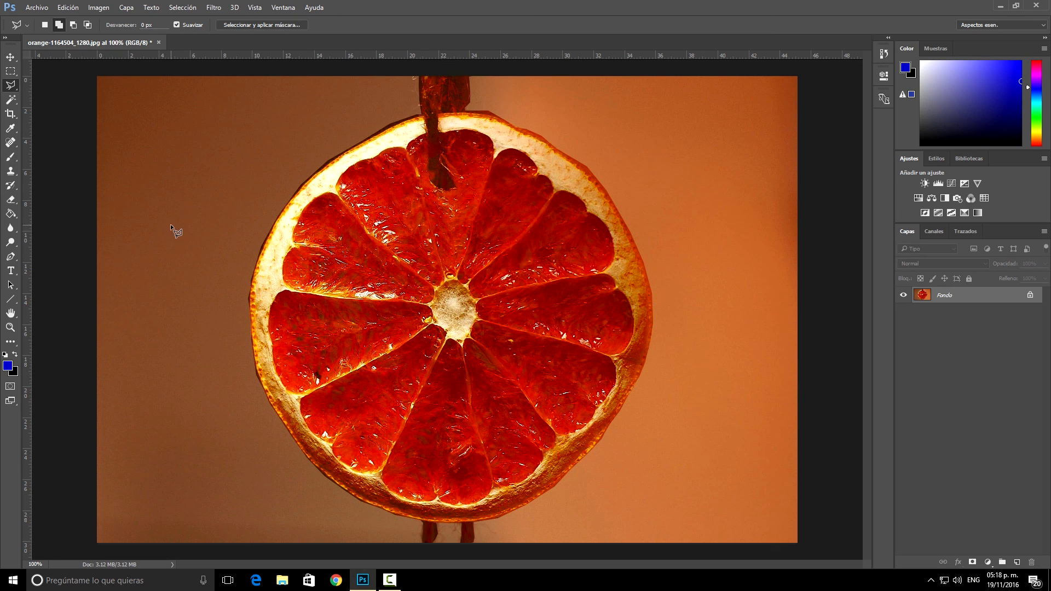
pyautogui.click(11, 86)
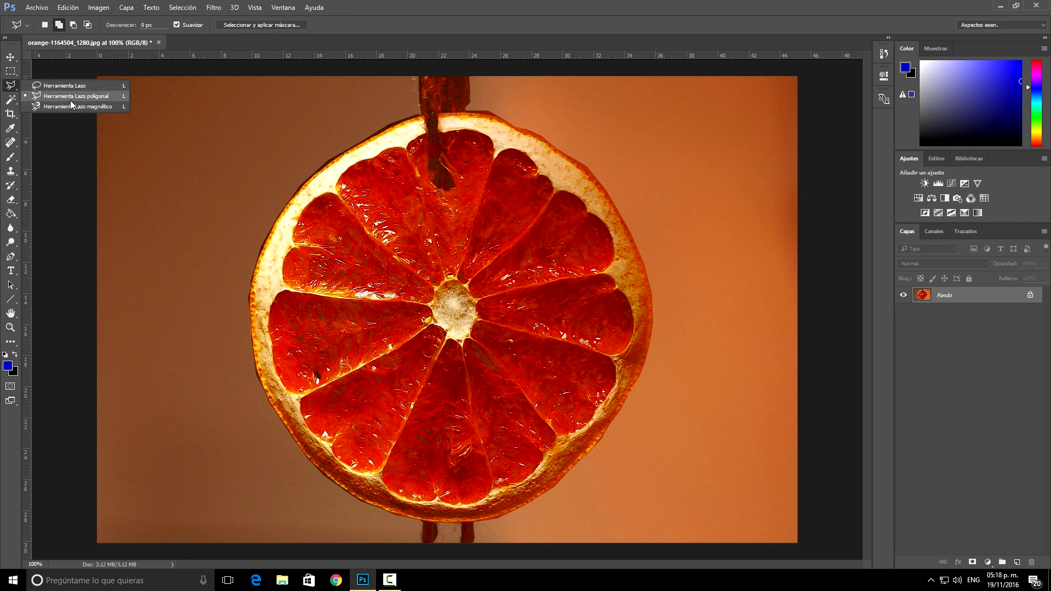
pyautogui.click(499, 2)
# Step: Open the sunset image landscape-431147 from the Free Royalty folder
pyautogui.click(37, 7)
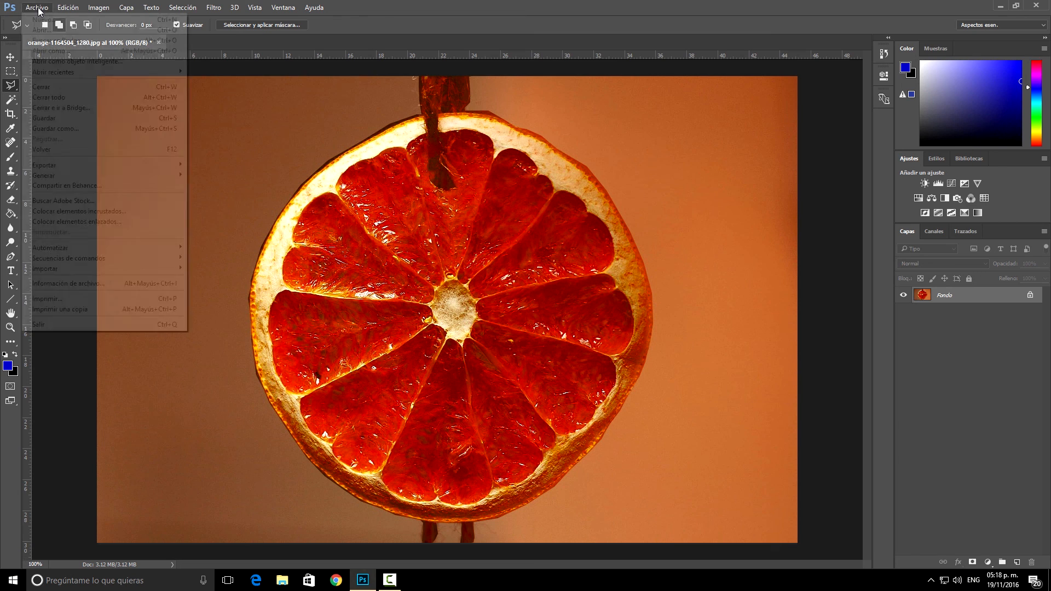
pyautogui.click(42, 29)
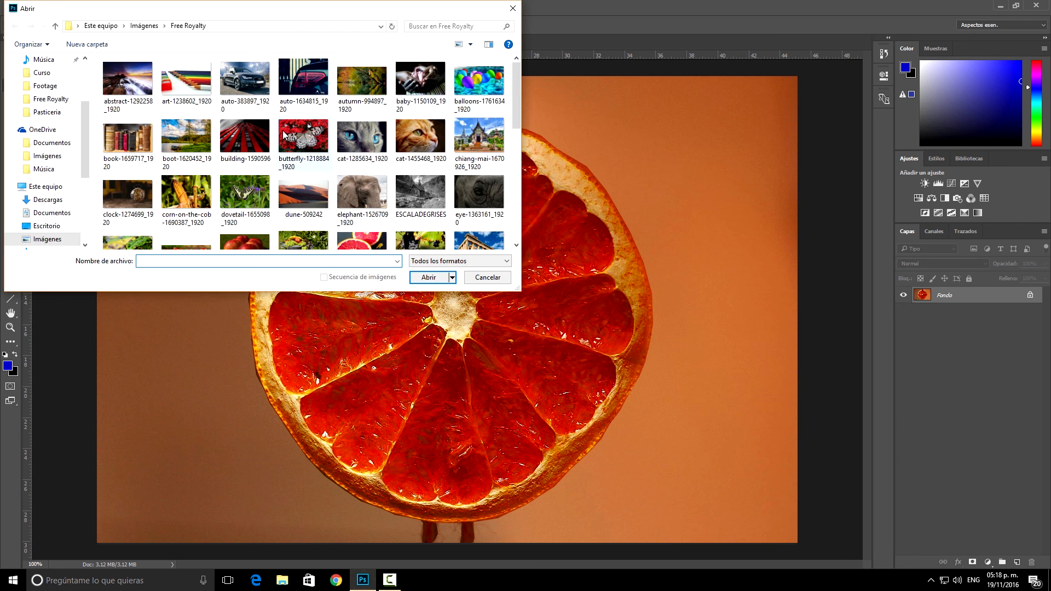
pyautogui.scroll(-3, 282, 139)
pyautogui.scroll(-2, 282, 138)
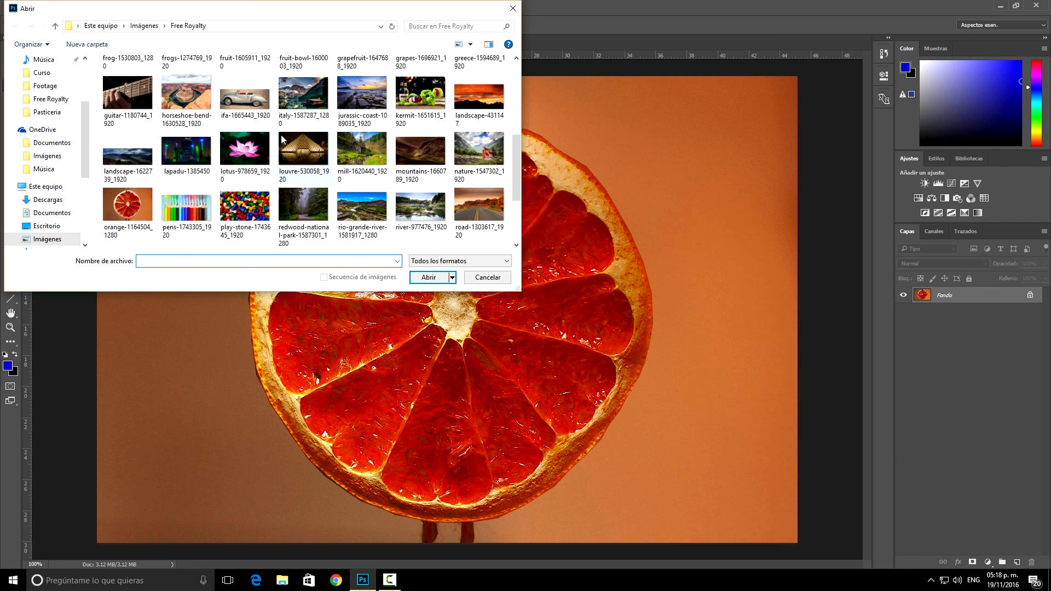
pyautogui.doubleClick(485, 99)
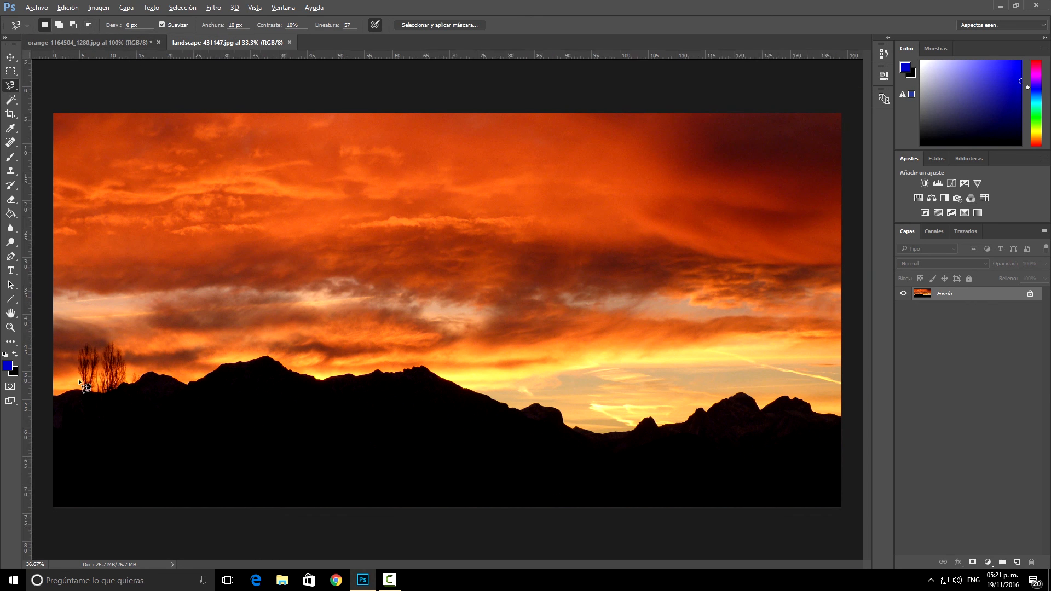
# Step: Set the Magnetic Lasso's contrast to 100%
pyautogui.scroll(2, 78, 379)
pyautogui.scroll(-2, 460, 564)
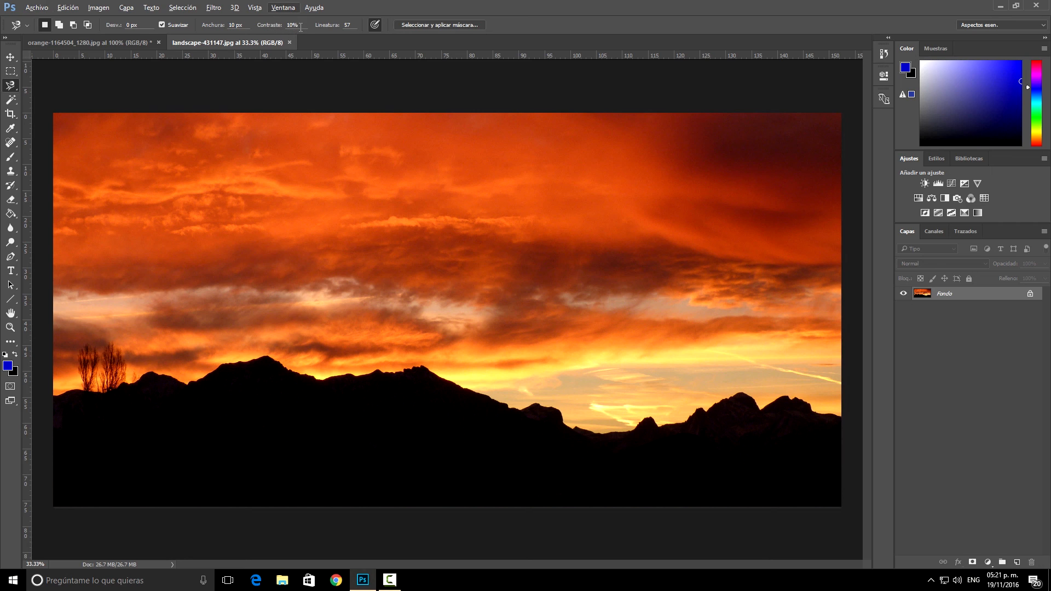
pyautogui.click(300, 27)
pyautogui.press('BackSpace')
# Step: Trace the dark mountain silhouette along its ridge and the image borders with the Magnetic Lasso and close the selection
pyautogui.scroll(1, 776, 405)
pyautogui.scroll(2, 776, 406)
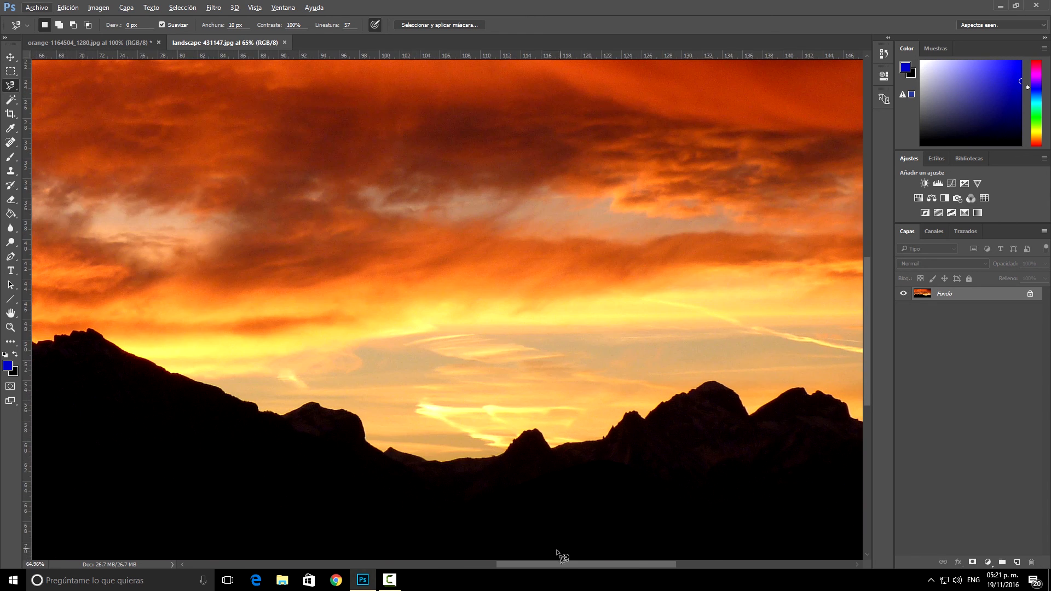
pyautogui.moveTo(568, 566); pyautogui.dragTo(607, 569)
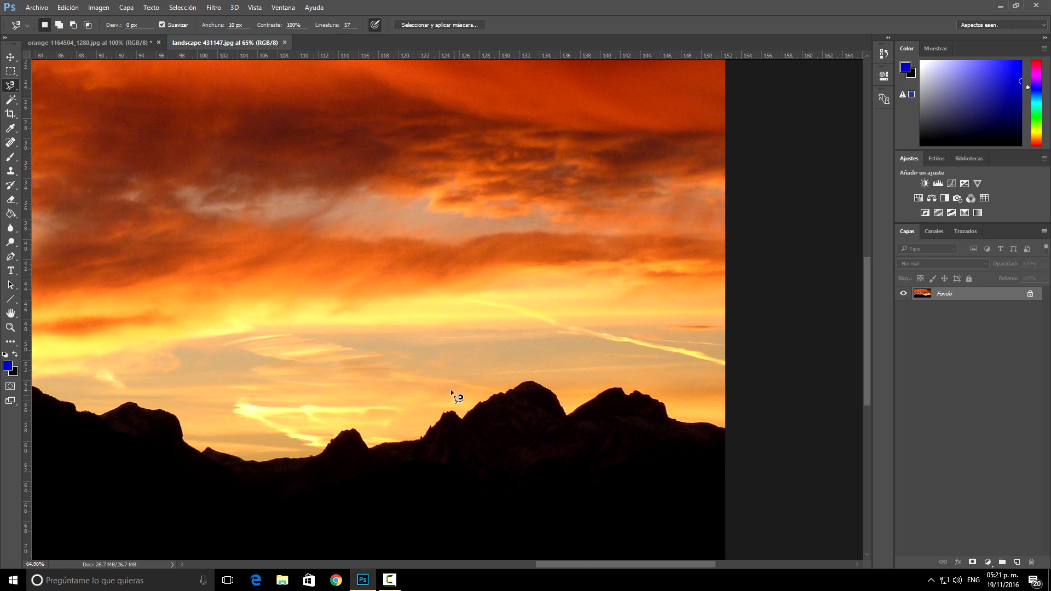
pyautogui.scroll(-5, 434, 344)
pyautogui.scroll(3, 433, 344)
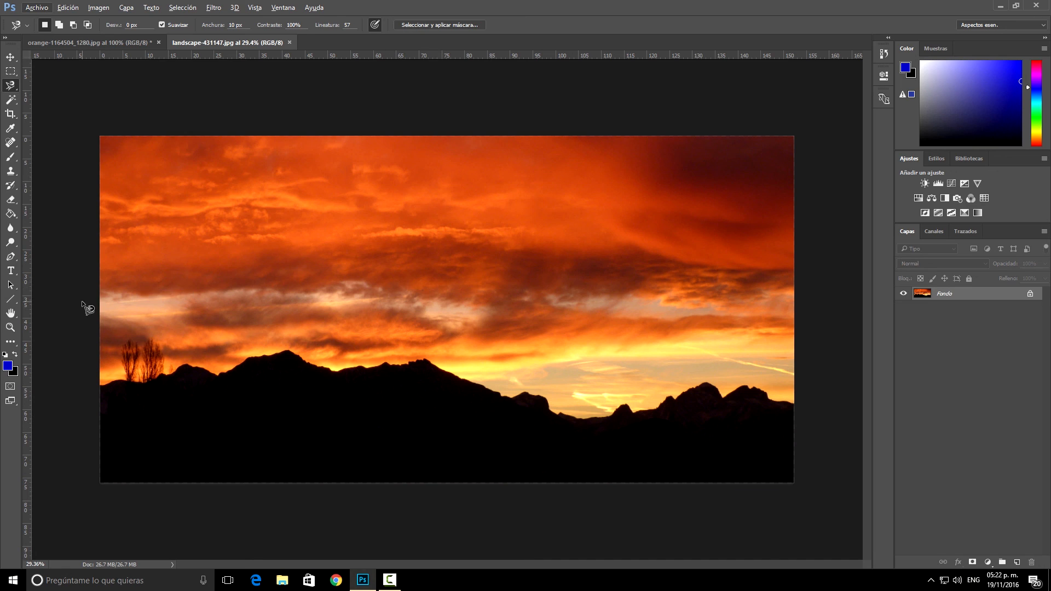
pyautogui.rightClick(10, 86)
pyautogui.click(75, 108)
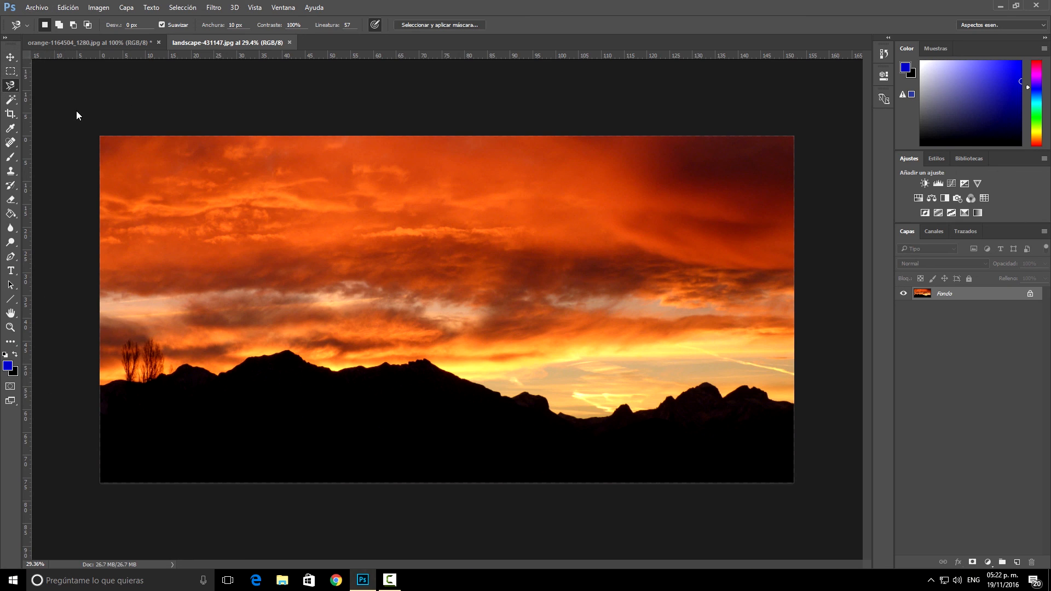
pyautogui.click(101, 387)
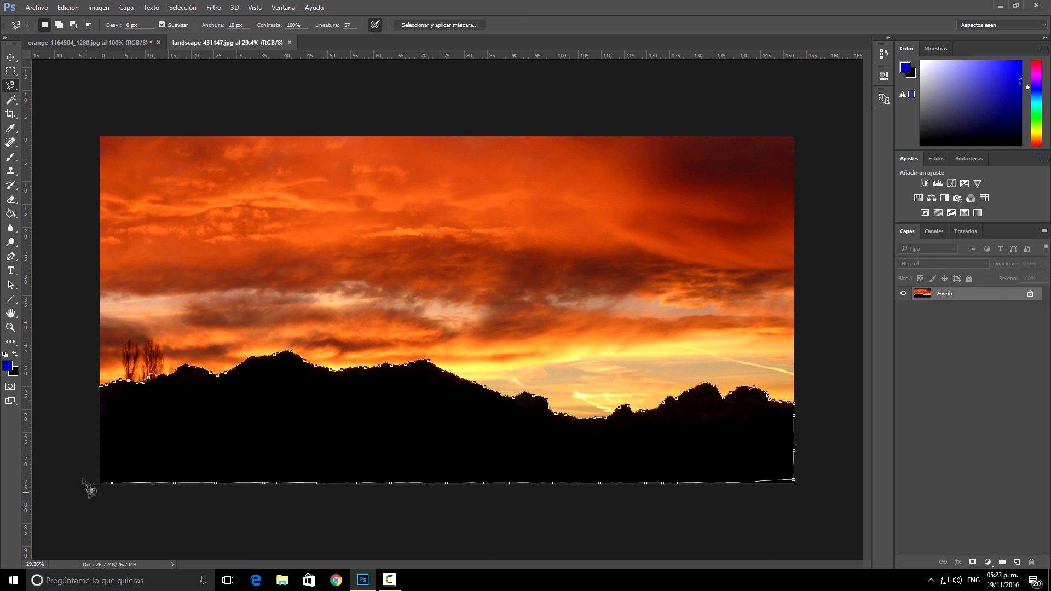
pyautogui.click(59, 394)
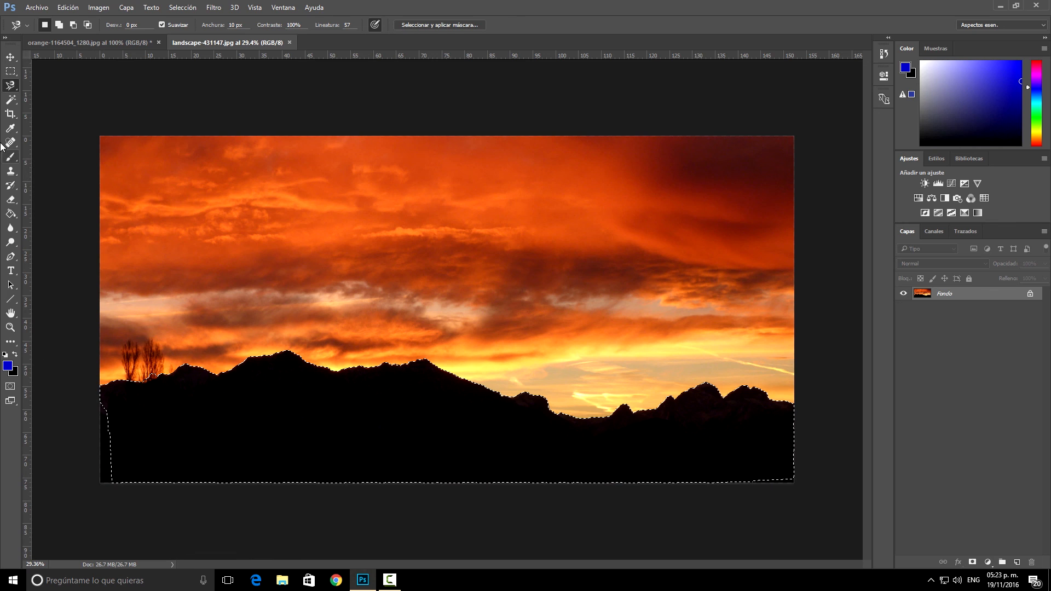
# Step: Add the missed strip at the silhouette's lower left side to the selection with the Polygonal Lasso
pyautogui.click(10, 85)
pyautogui.click(67, 96)
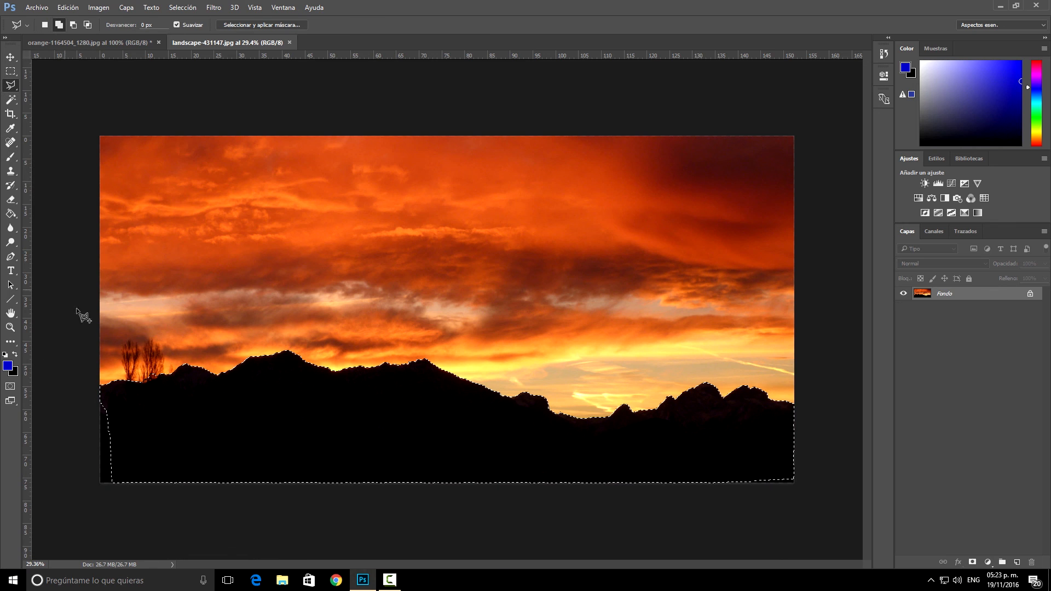
pyautogui.click(74, 393)
pyautogui.click(155, 408)
pyautogui.click(157, 442)
pyautogui.click(146, 497)
pyautogui.click(57, 499)
pyautogui.click(75, 395)
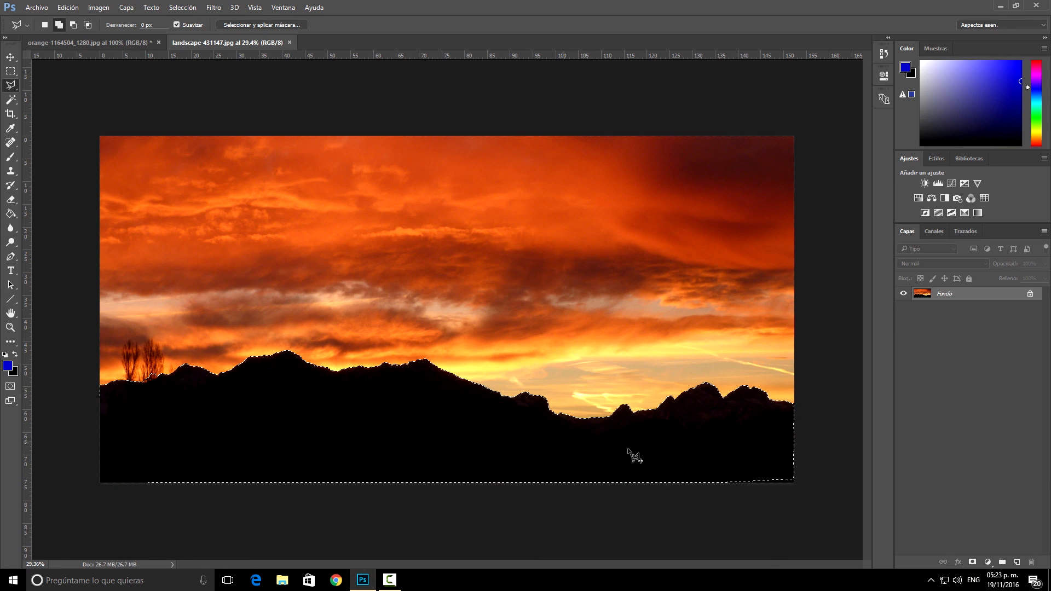
# Step: Add a polygonal area covering the silhouette's lower part and the photo's bottom and right borders to the selection, and switch to the Move tool
pyautogui.click(735, 411)
pyautogui.click(829, 405)
pyautogui.click(825, 538)
pyautogui.click(46, 502)
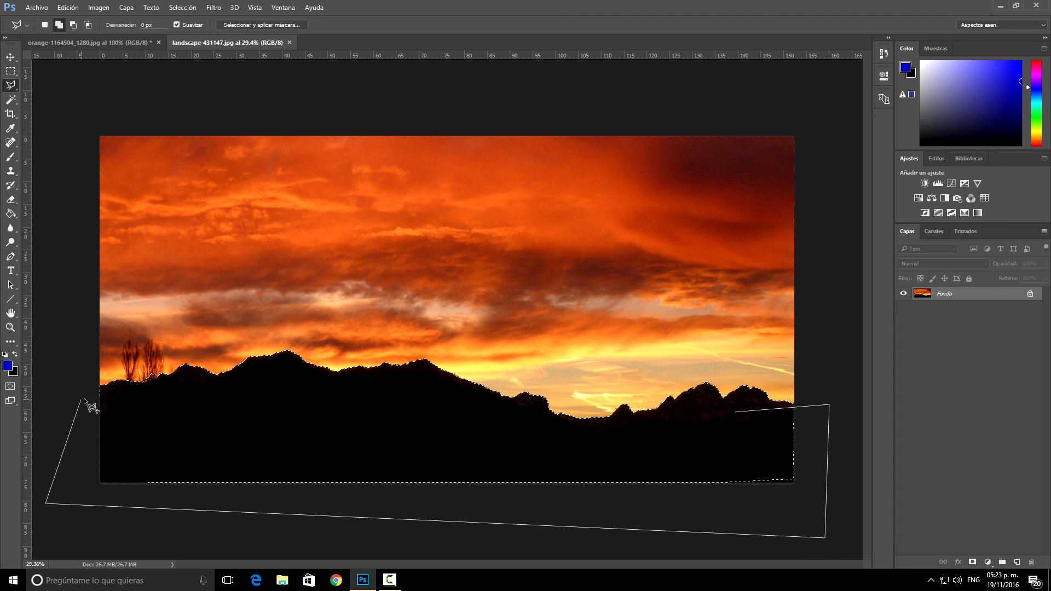
pyautogui.click(81, 399)
pyautogui.click(482, 440)
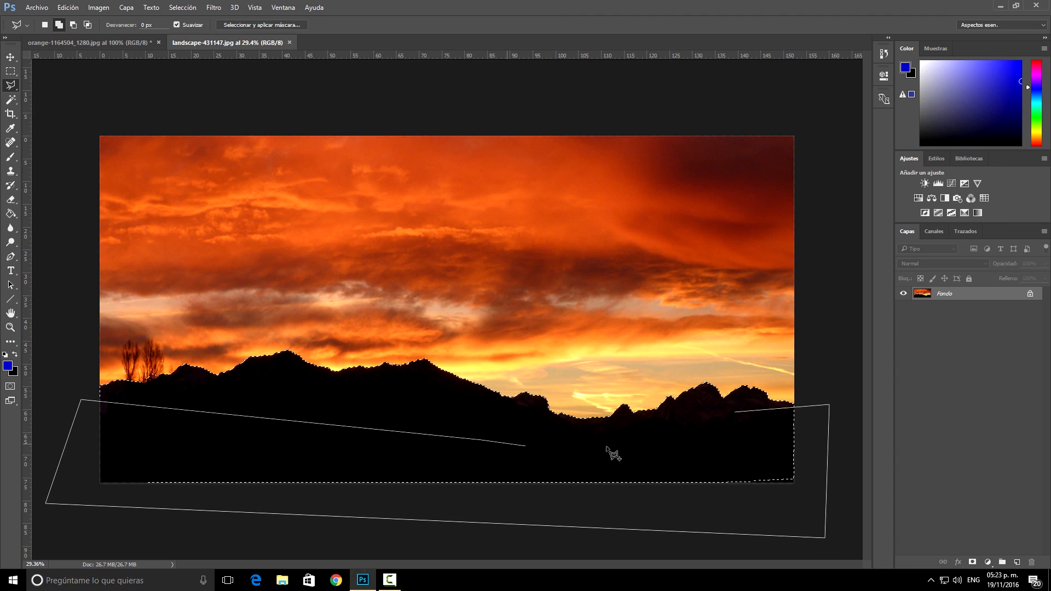
pyautogui.click(736, 414)
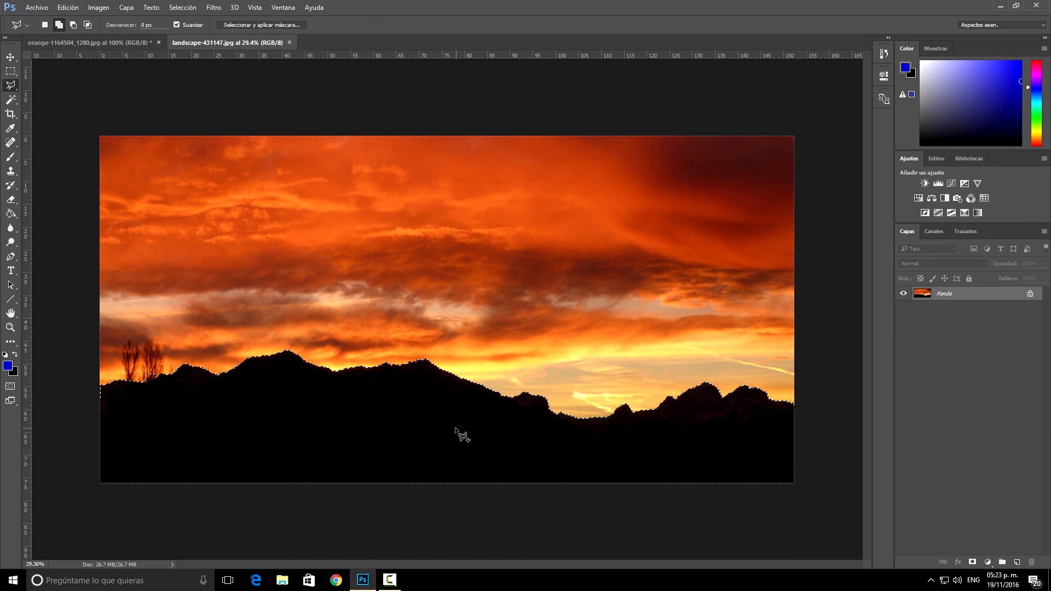
pyautogui.press('v')
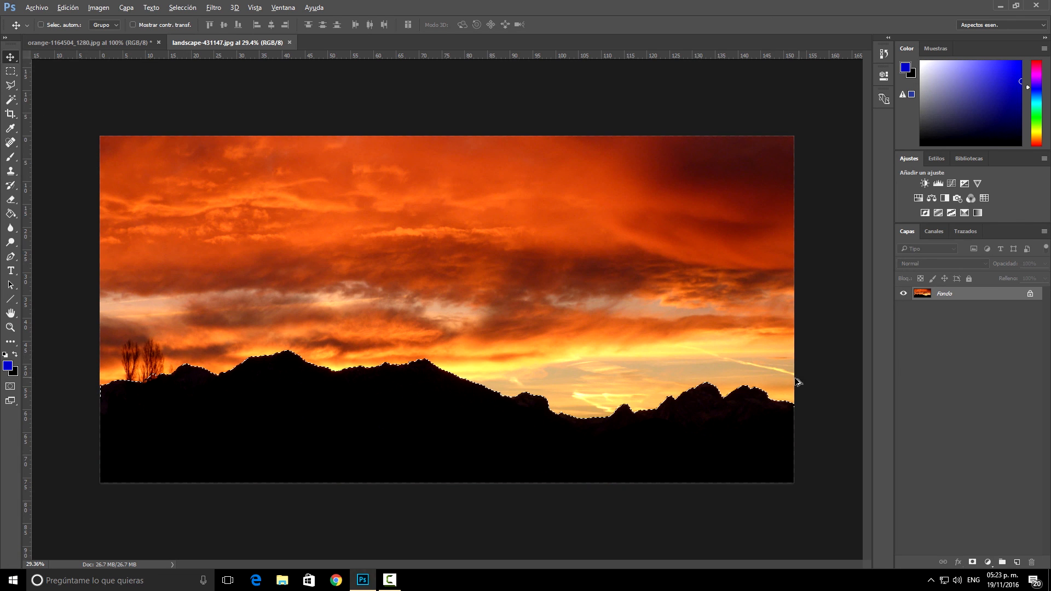
# Step: Examine the selection's edge along the mountain ridge up close and then across the whole photo
pyautogui.scroll(5, 764, 386)
pyautogui.scroll(1, 764, 387)
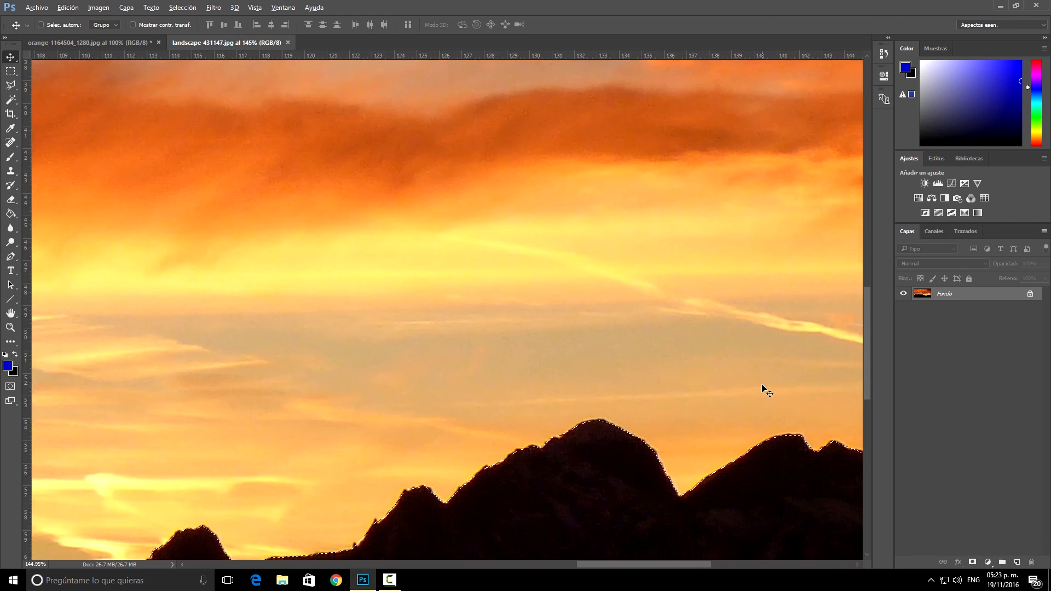
pyautogui.scroll(-2, 572, 350)
pyautogui.scroll(-1, 677, 402)
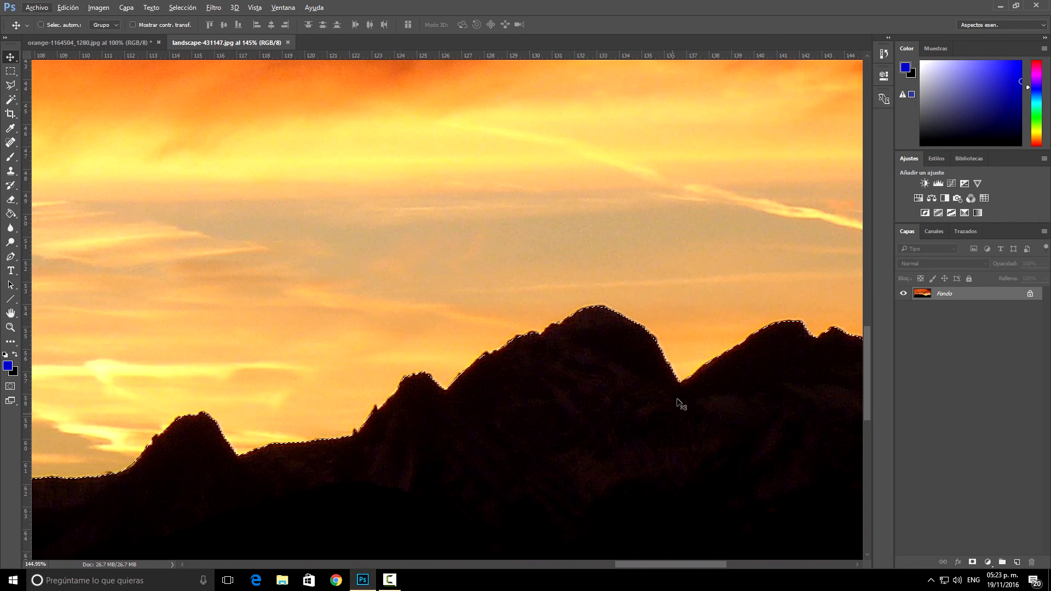
pyautogui.scroll(-2, 503, 348)
pyautogui.scroll(-2, 500, 346)
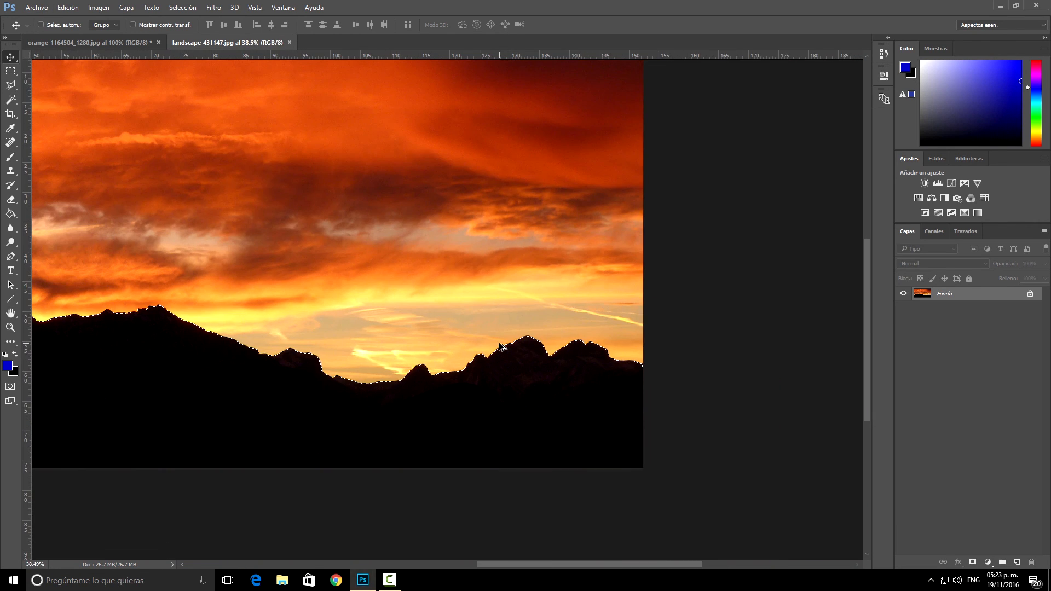
pyautogui.moveTo(541, 564); pyautogui.dragTo(490, 564)
pyautogui.scroll(-1, 445, 308)
pyautogui.scroll(1, 445, 308)
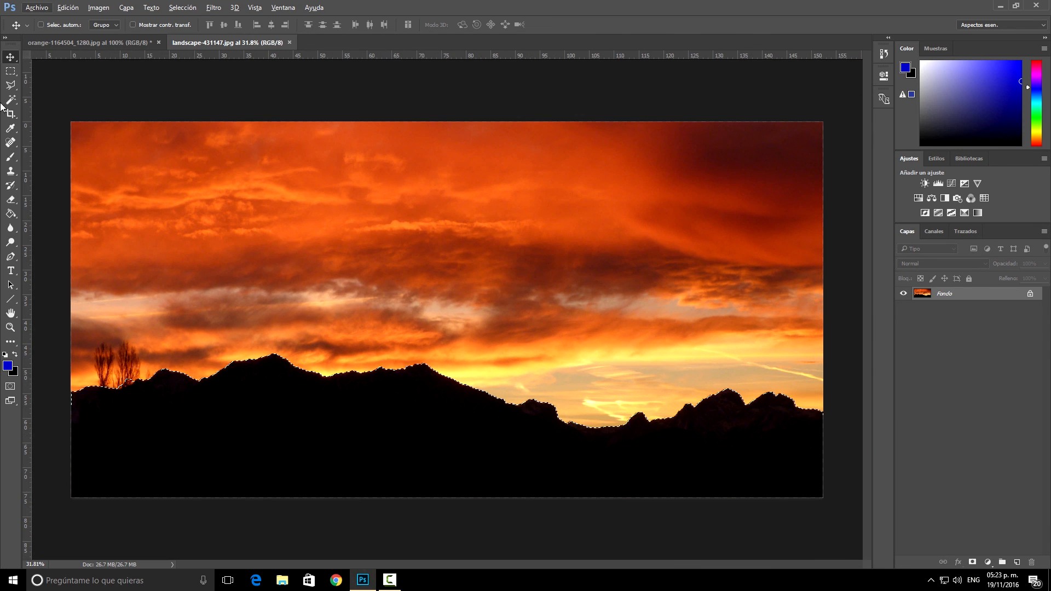
# Step: Recolor the selected mountain silhouette with the Channel Mixer, using the green output channel and a constant of +200%, and deselect it
pyautogui.click(108, 7)
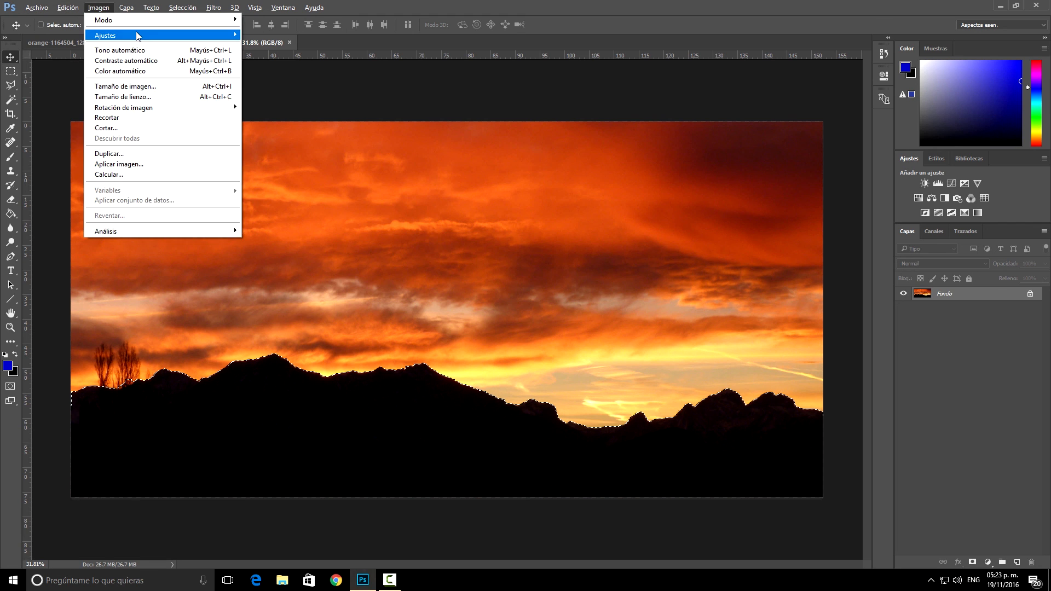
pyautogui.moveTo(142, 35)
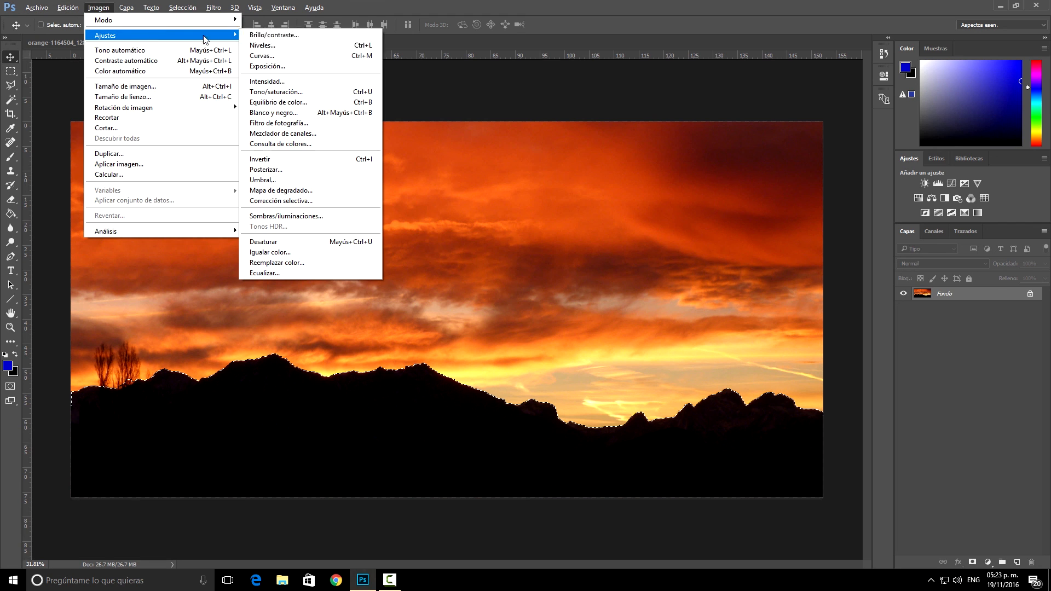
pyautogui.click(303, 133)
pyautogui.click(743, 152)
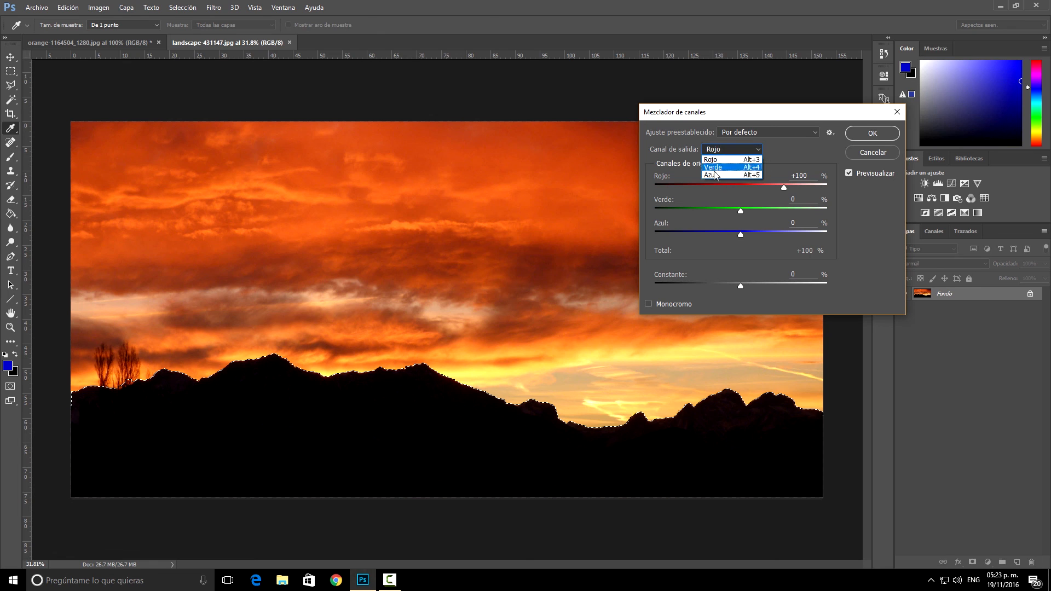
pyautogui.click(716, 169)
pyautogui.moveTo(740, 286); pyautogui.dragTo(917, 297)
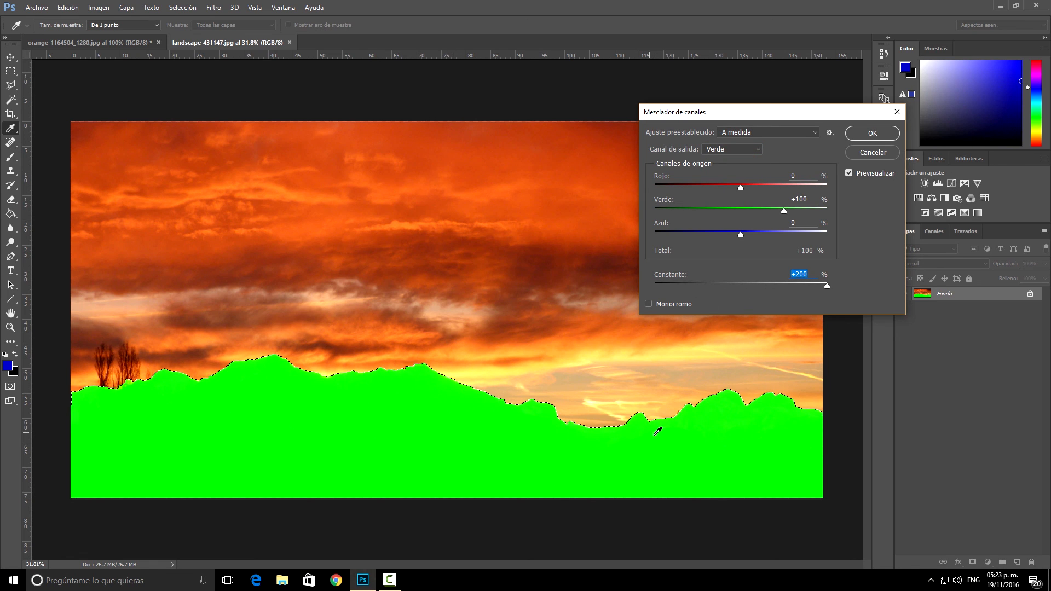
pyautogui.click(873, 133)
pyautogui.press('v')
pyautogui.hotkey('ctrl', 'd')
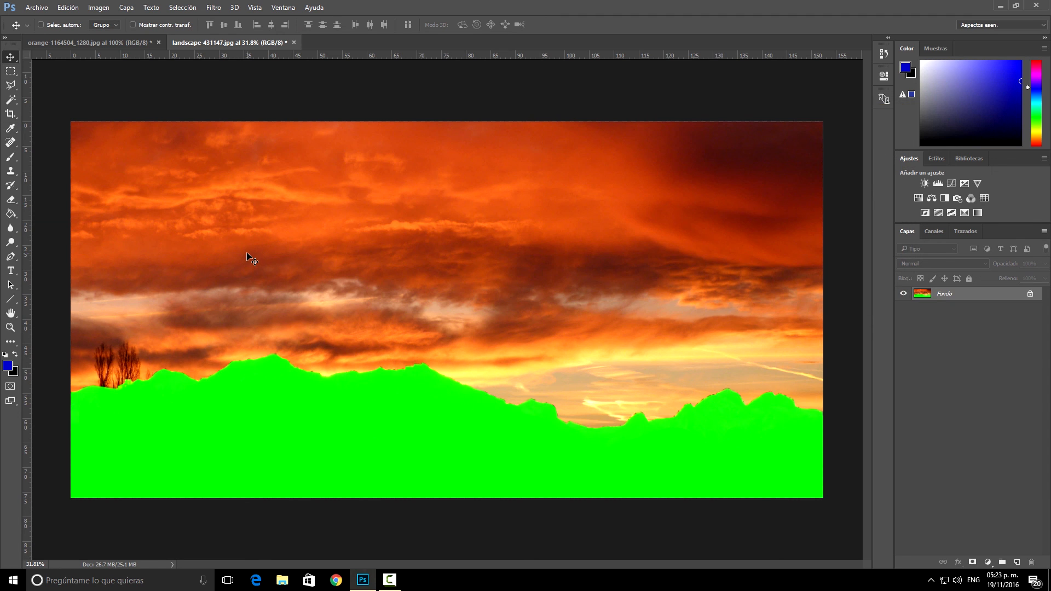
# Step: Draw a closed freehand Lasso selection around the clouds in the middle of the sky and deselect it
pyautogui.scroll(-2, 372, 309)
pyautogui.scroll(1, 371, 311)
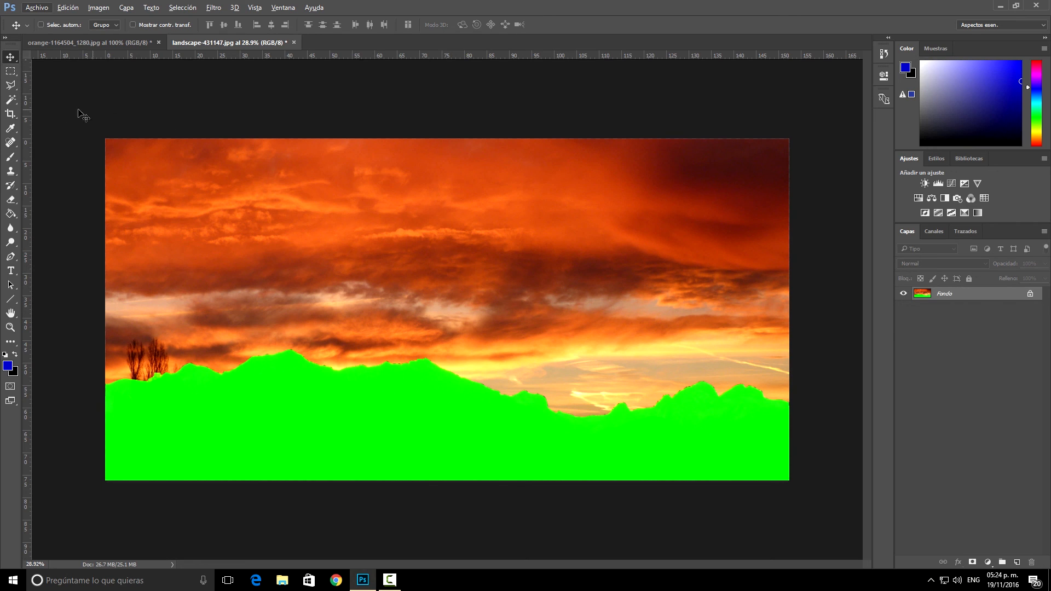
pyautogui.click(11, 85)
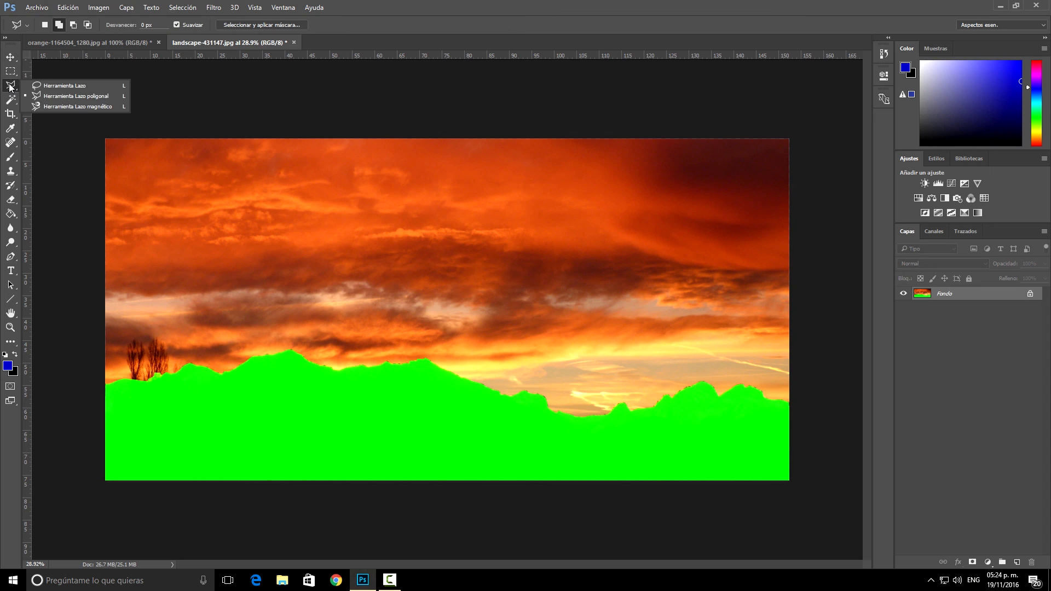
pyautogui.click(64, 86)
pyautogui.moveTo(320, 217)
pyautogui.mouseDown()
pyautogui.moveTo(429, 190)
pyautogui.moveTo(530, 228)
pyautogui.mouseUp()
pyautogui.moveTo(454, 297)
pyautogui.mouseDown()
pyautogui.moveTo(256, 261)
pyautogui.moveTo(284, 224)
pyautogui.moveTo(323, 220)
pyautogui.mouseUp()
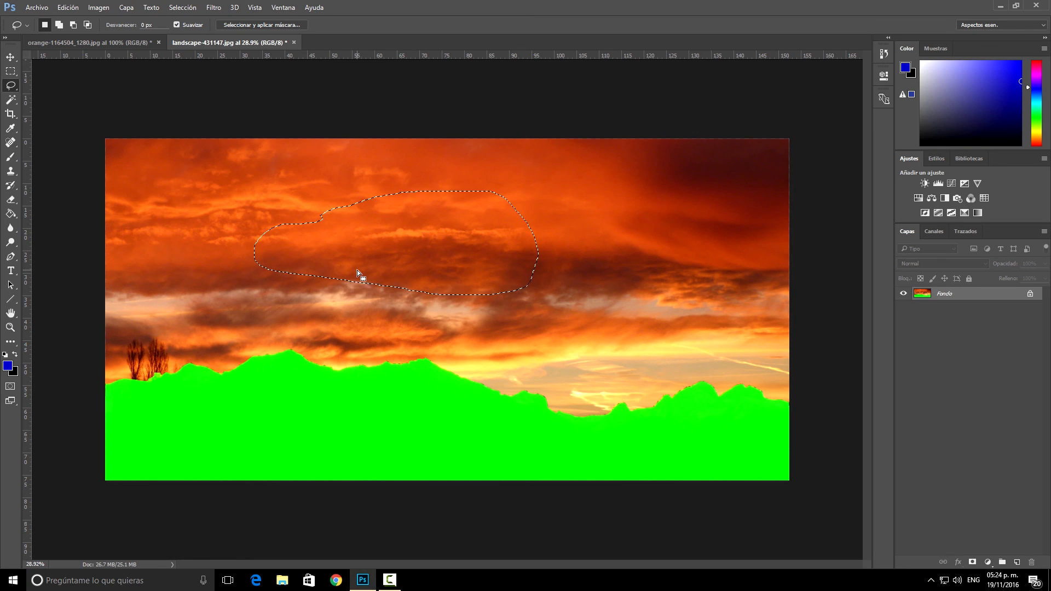
pyautogui.click(357, 270)
# Step: Outline an irregular area of the central sky with straight segments using the Polygonal Lasso, close it, and deselect it
pyautogui.click(14, 88)
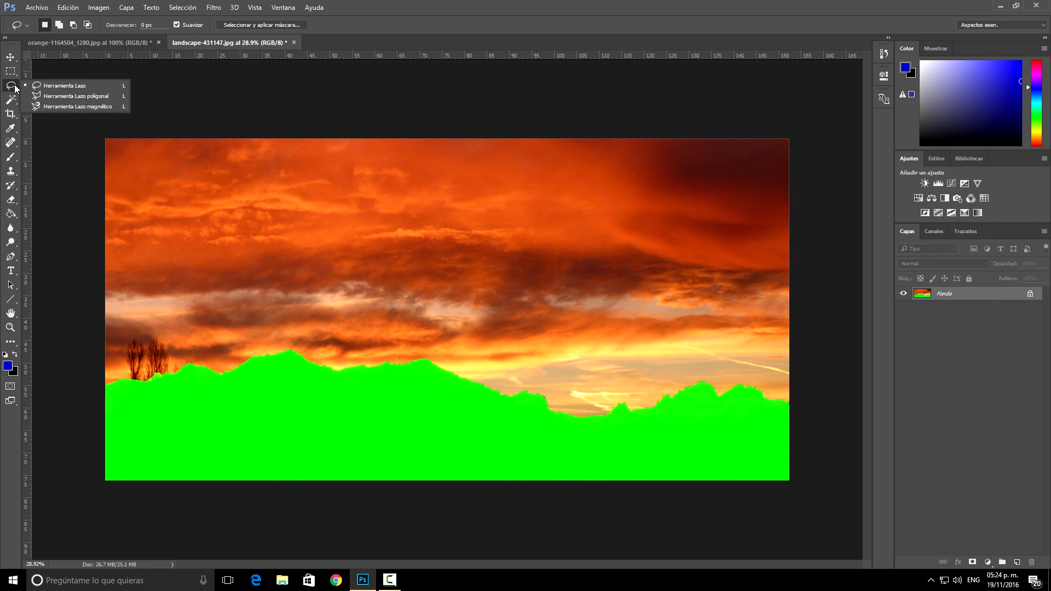
pyautogui.click(61, 98)
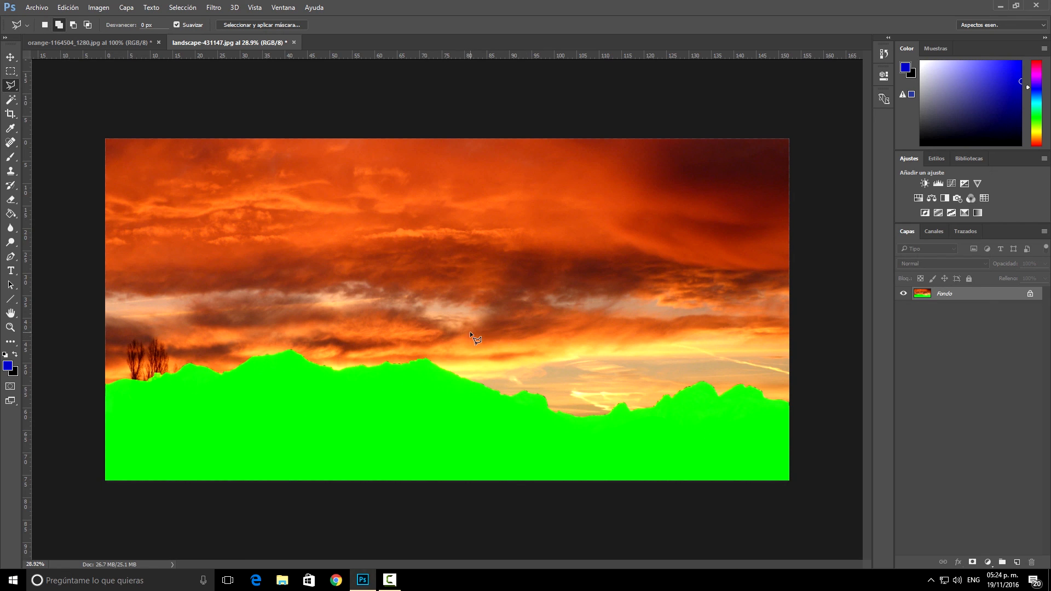
pyautogui.click(433, 308)
pyautogui.click(316, 279)
pyautogui.click(410, 181)
pyautogui.click(601, 164)
pyautogui.click(555, 237)
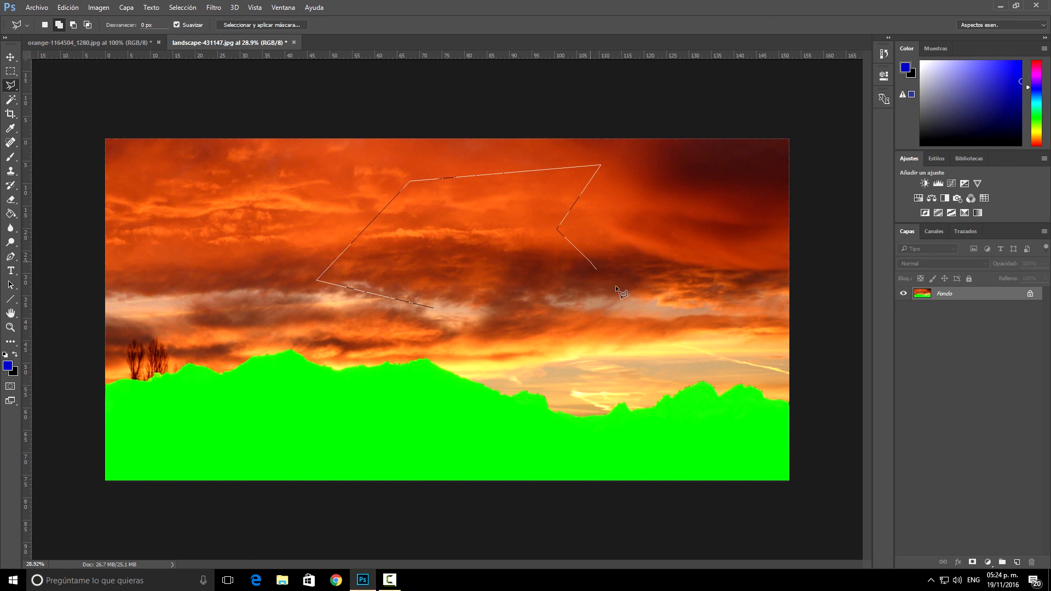
pyautogui.click(590, 261)
pyautogui.click(692, 218)
pyautogui.click(646, 311)
pyautogui.click(432, 310)
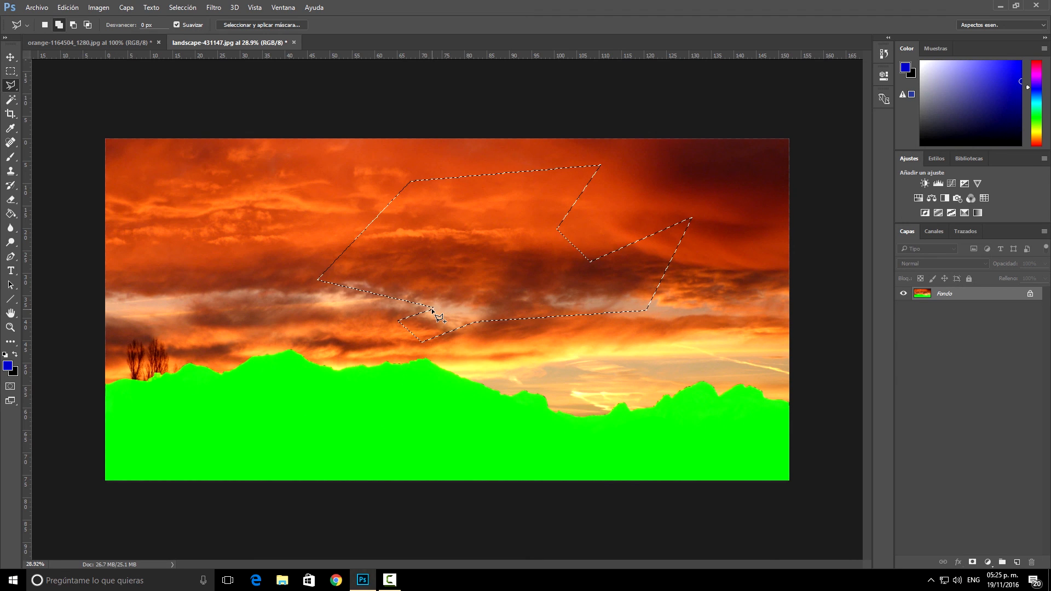
pyautogui.hotkey('ctrl', 'd')
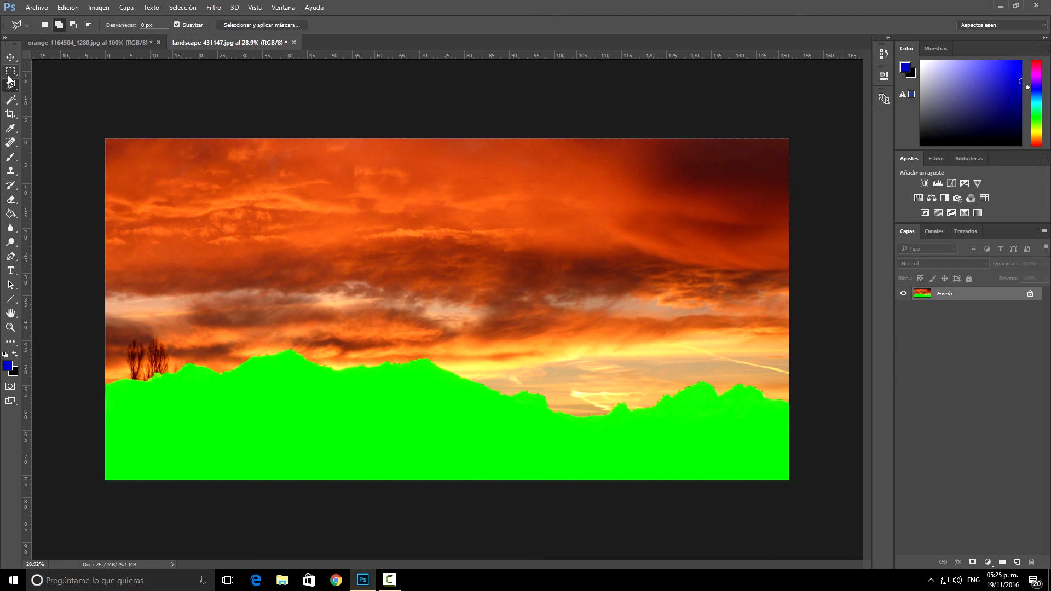
# Step: Draw a wide elliptical marquee selection over the clouds just right of the sky's center
pyautogui.click(10, 72)
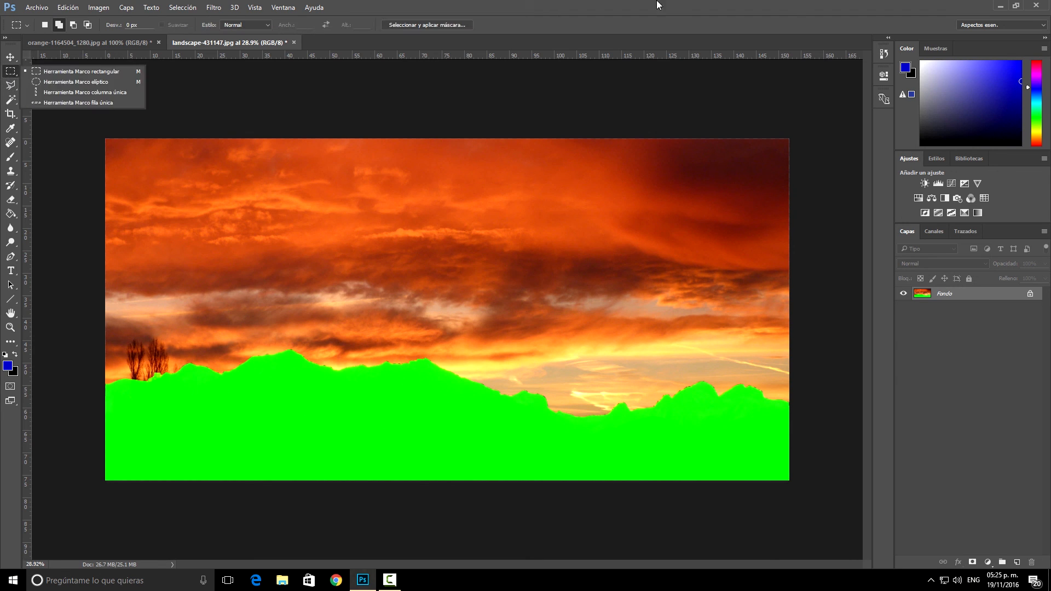
pyautogui.click(641, 4)
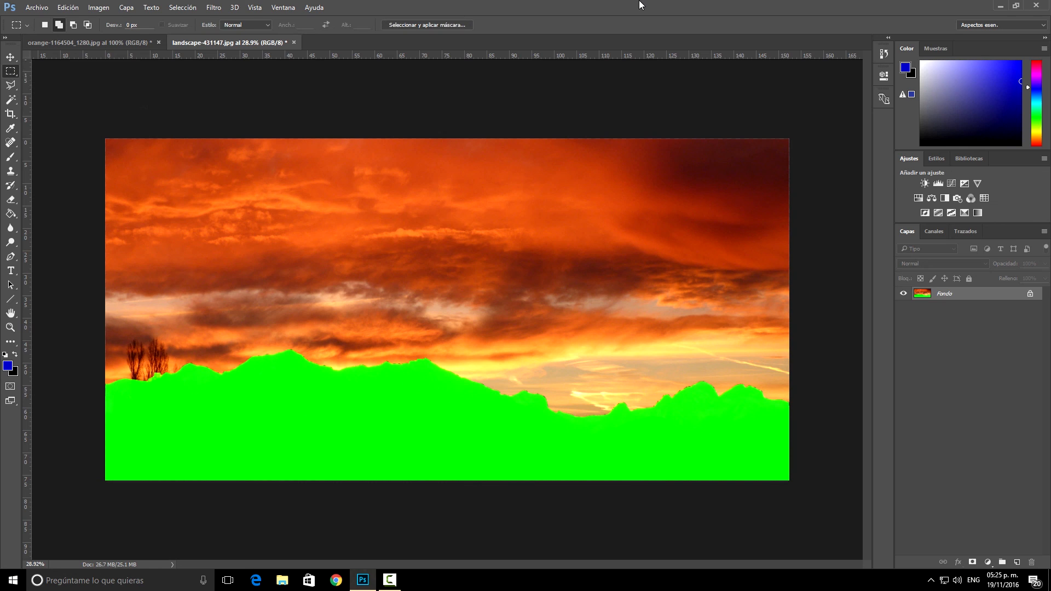
pyautogui.click(11, 71)
pyautogui.click(66, 81)
pyautogui.moveTo(400, 193); pyautogui.dragTo(705, 346)
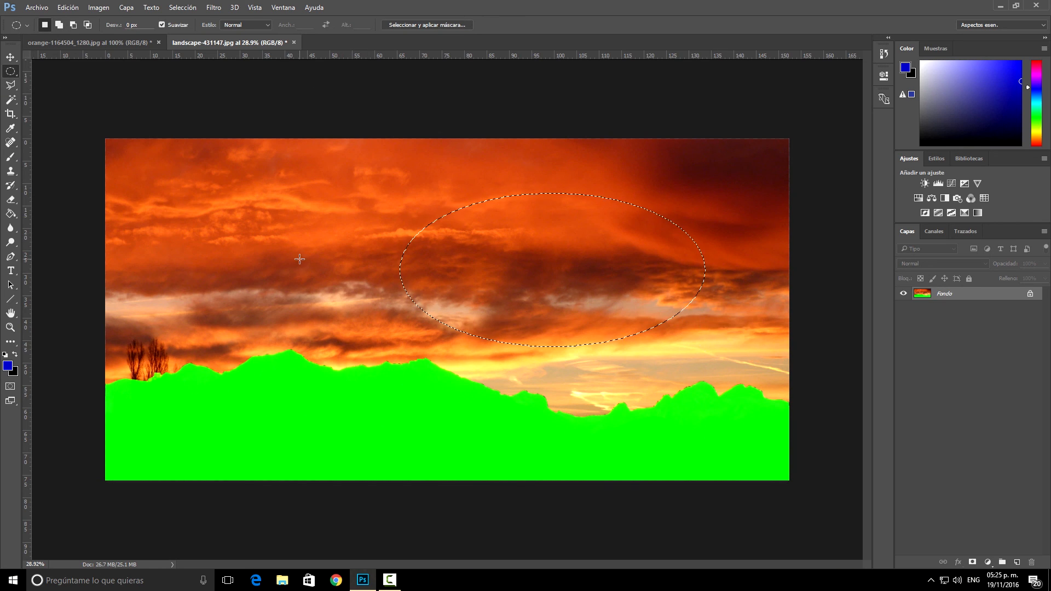
# Step: Add a Polygonal Lasso area overlapping the ellipse's left side to the selection, and deselect the combined shape
pyautogui.click(8, 85)
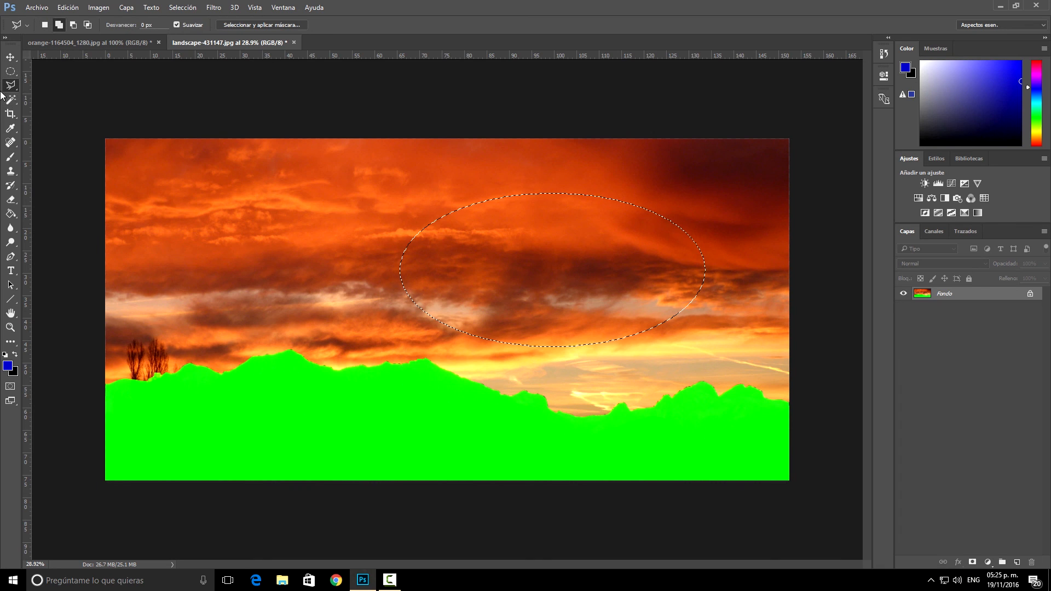
pyautogui.click(334, 239)
pyautogui.click(471, 169)
pyautogui.click(497, 254)
pyautogui.click(442, 345)
pyautogui.click(263, 331)
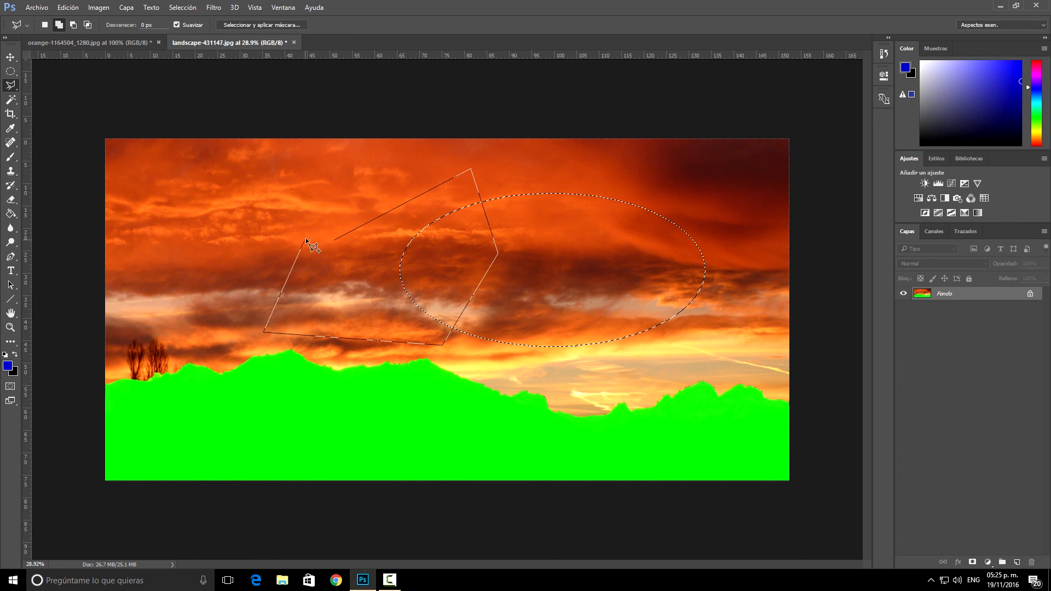
pyautogui.click(334, 239)
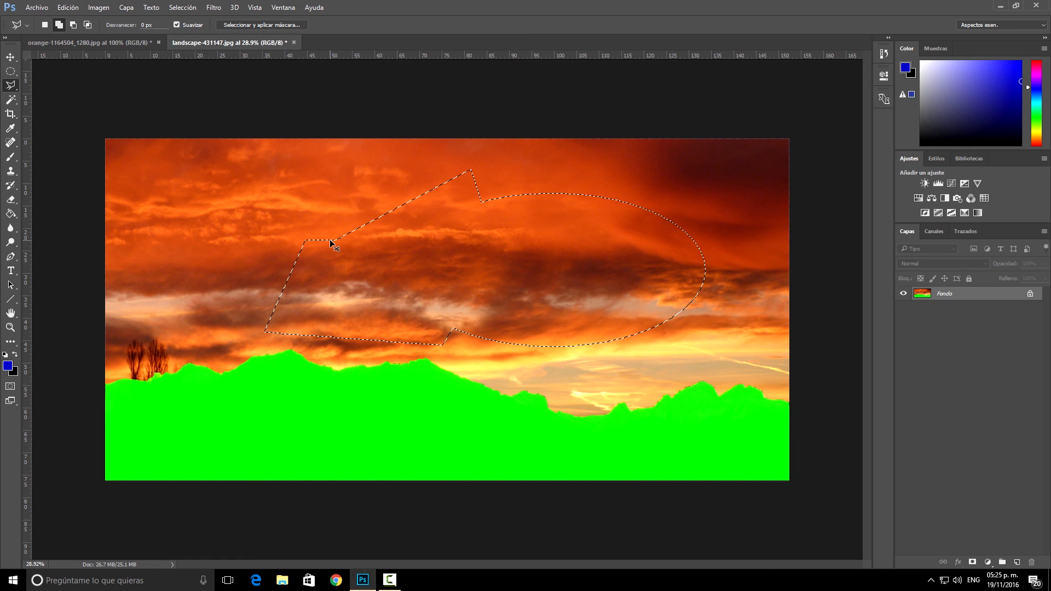
pyautogui.hotkey('ctrl', 'd')
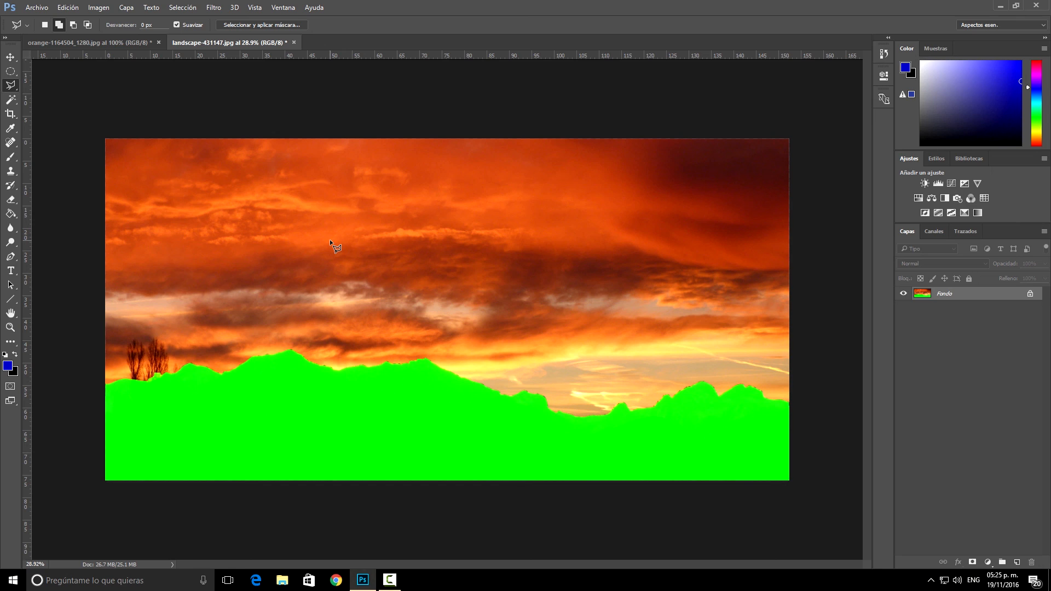